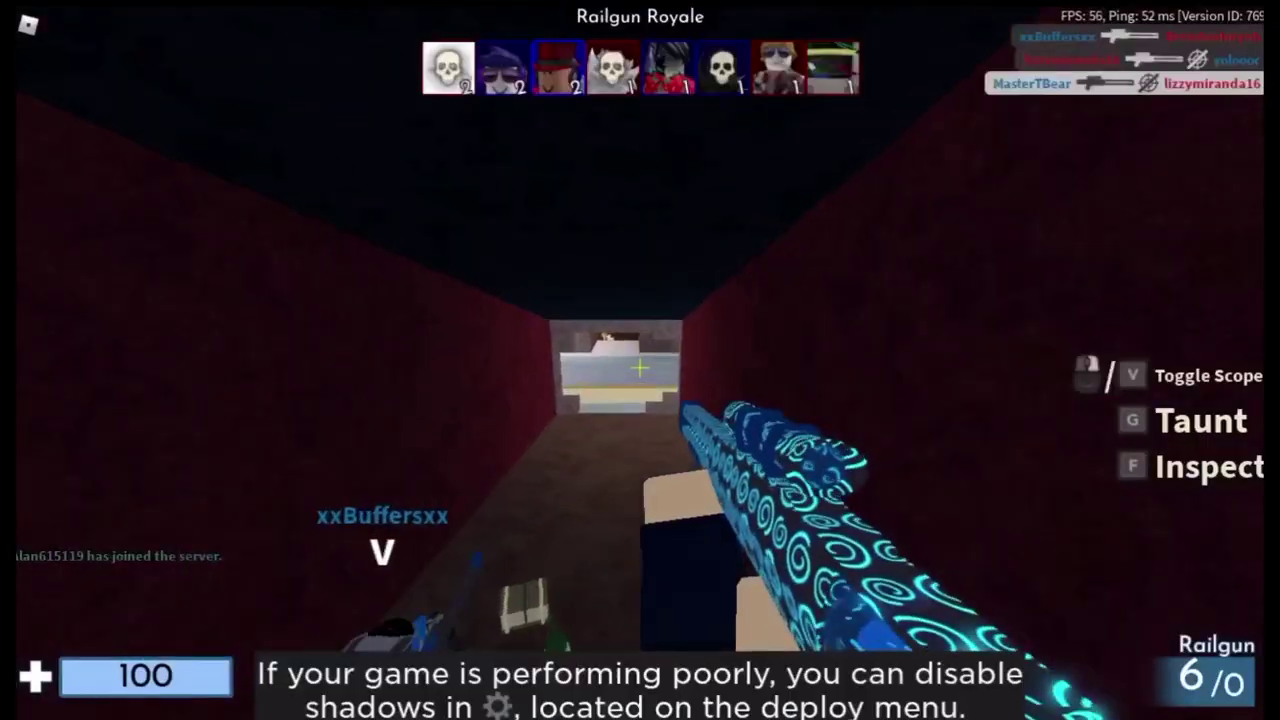
left_click(640, 368)
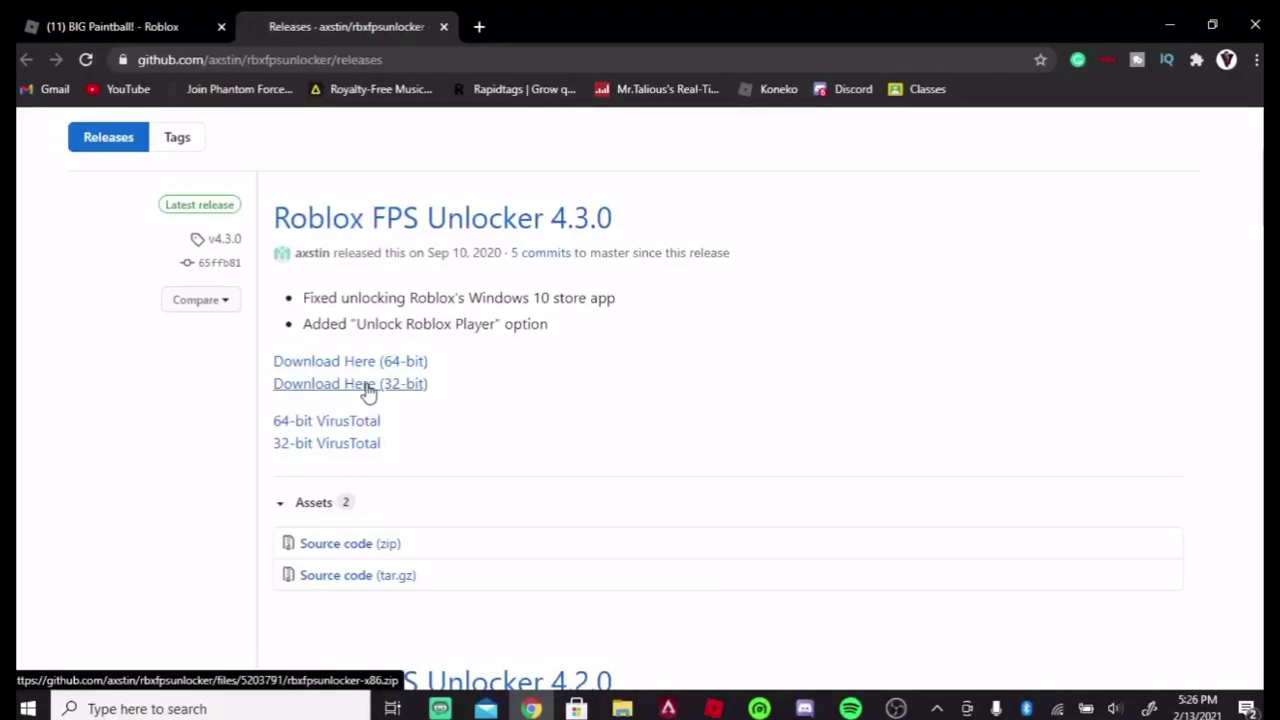
Search Windows for System and check the system type in the computer's basic information.
left_click(300, 708)
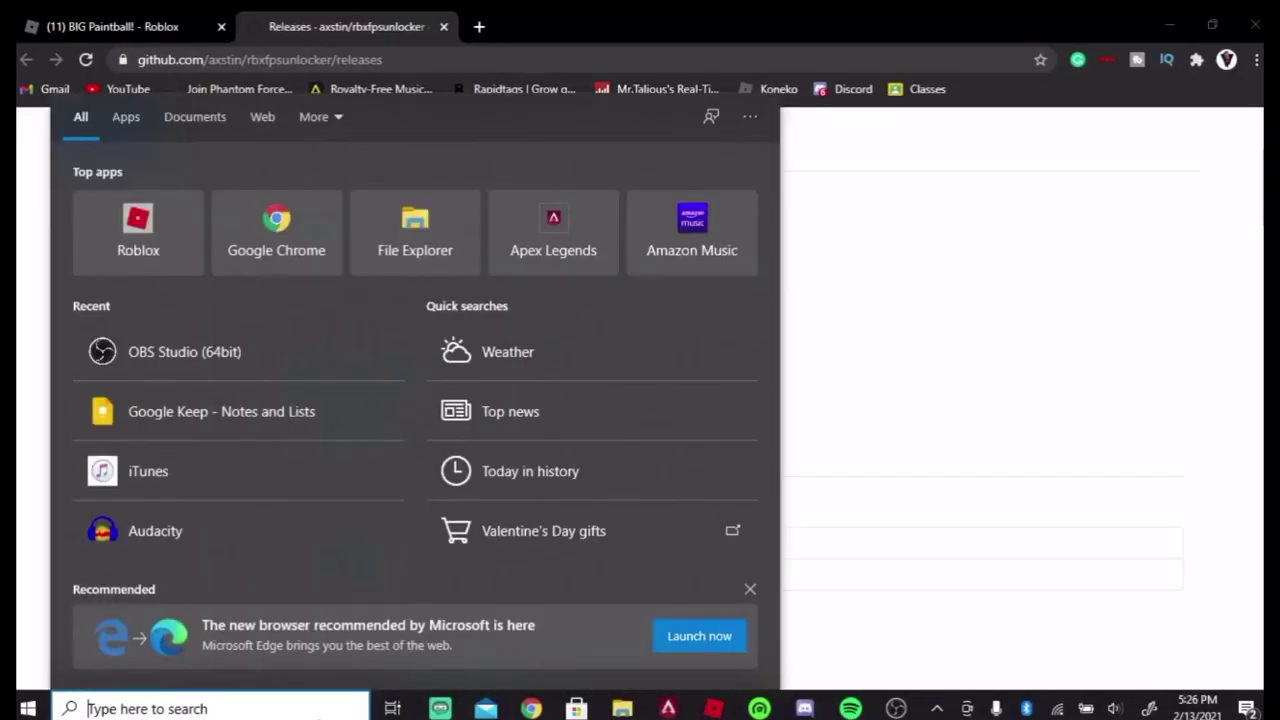
type("System")
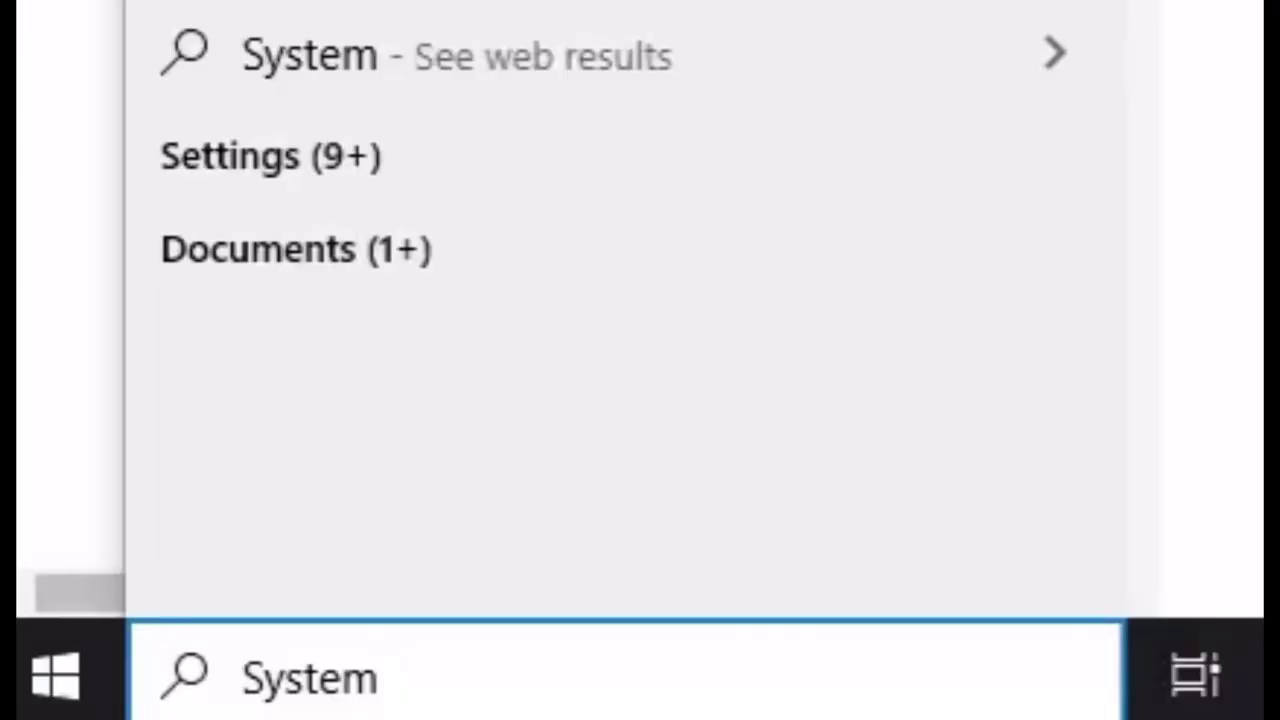
key("Return")
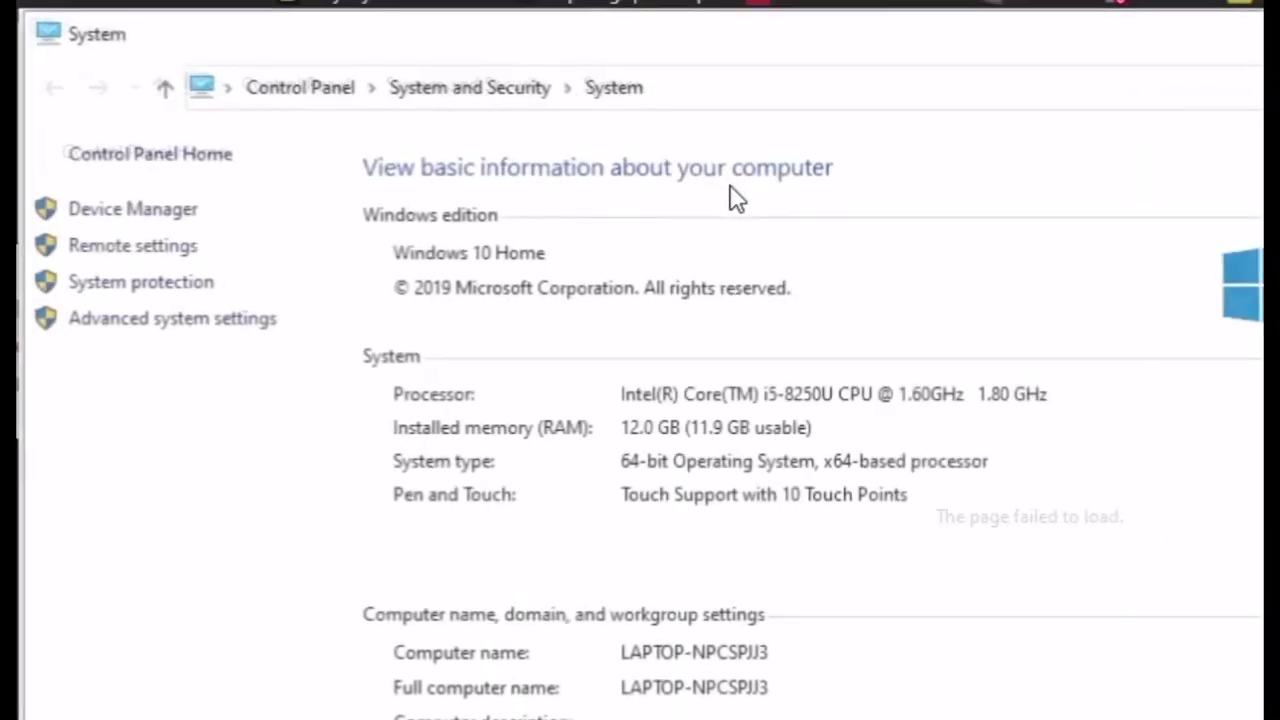
scroll(408, 365, "down", 1)
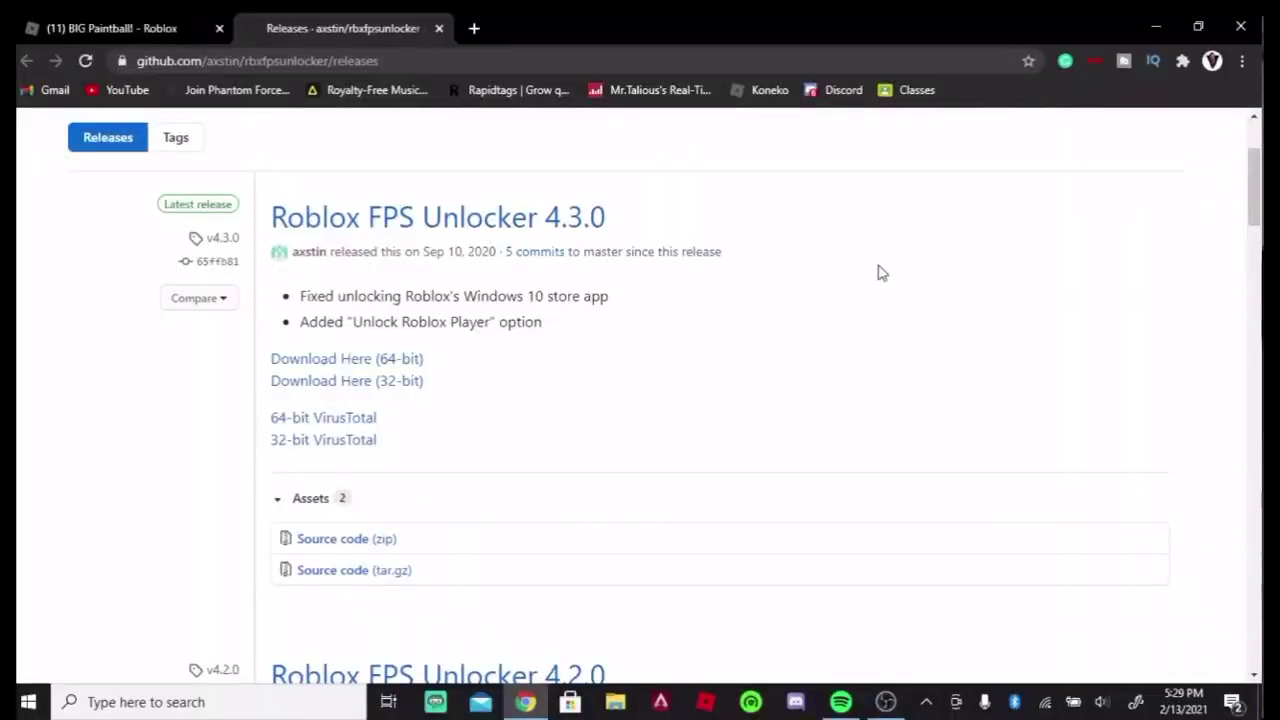
Download the 64-bit build of Roblox FPS Unlocker 4.3.0, then close the releases page and return to the desktop.
left_click(401, 362)
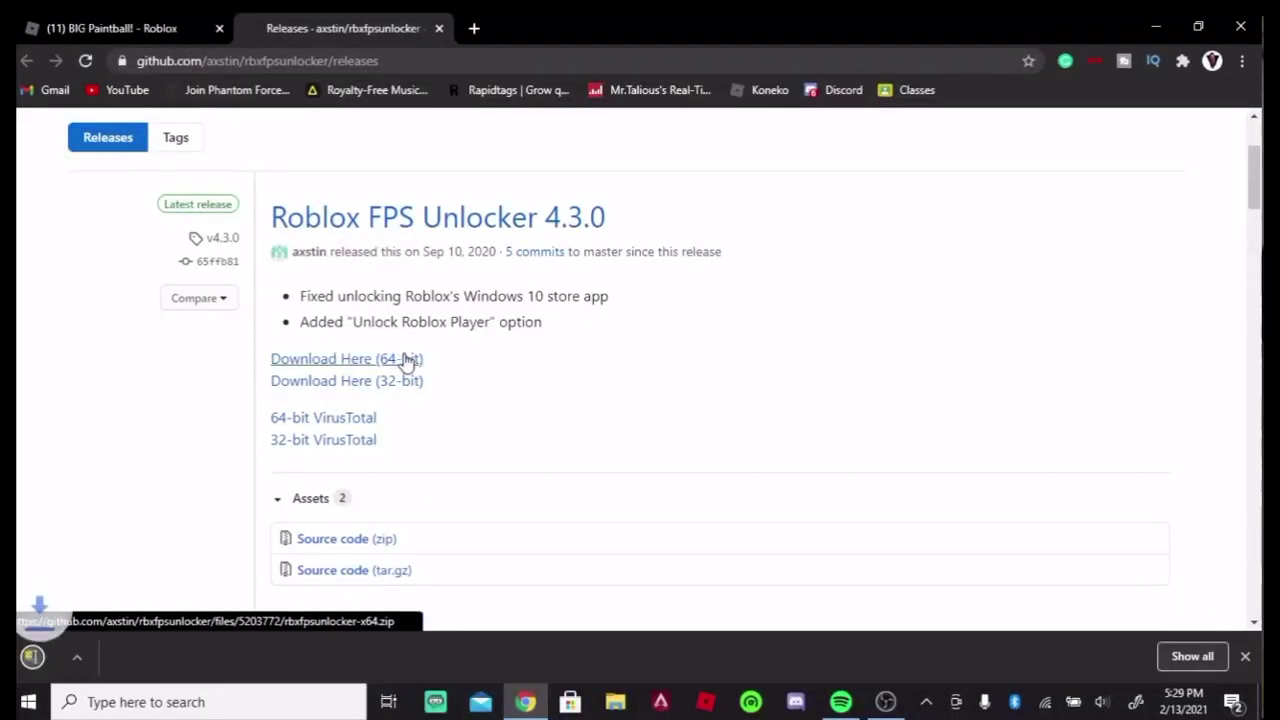
left_click(438, 30)
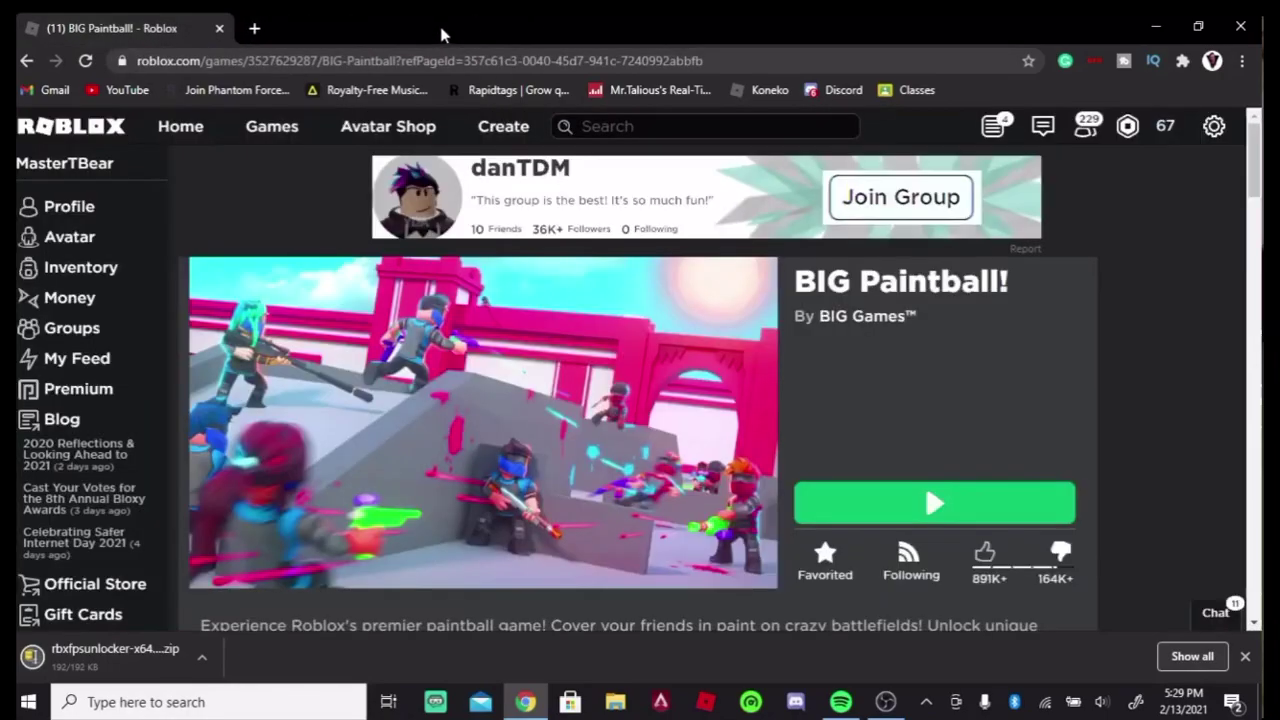
left_click(1155, 25)
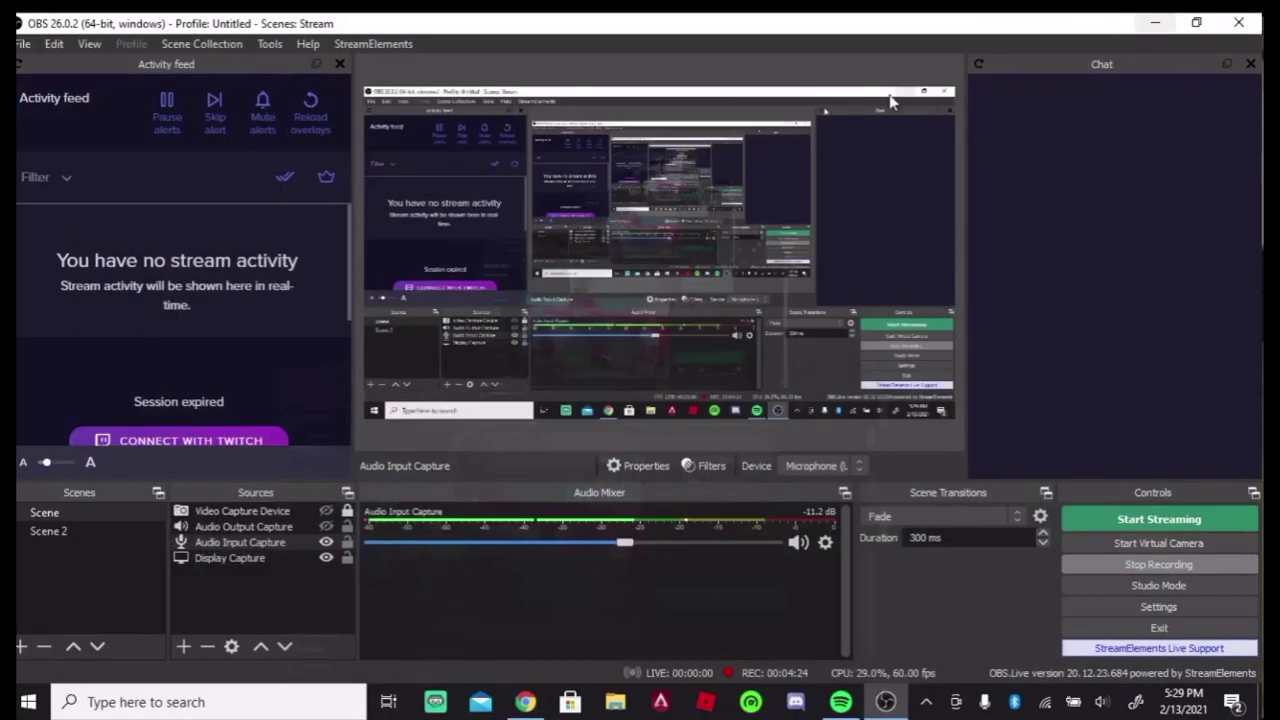
left_click(1154, 24)
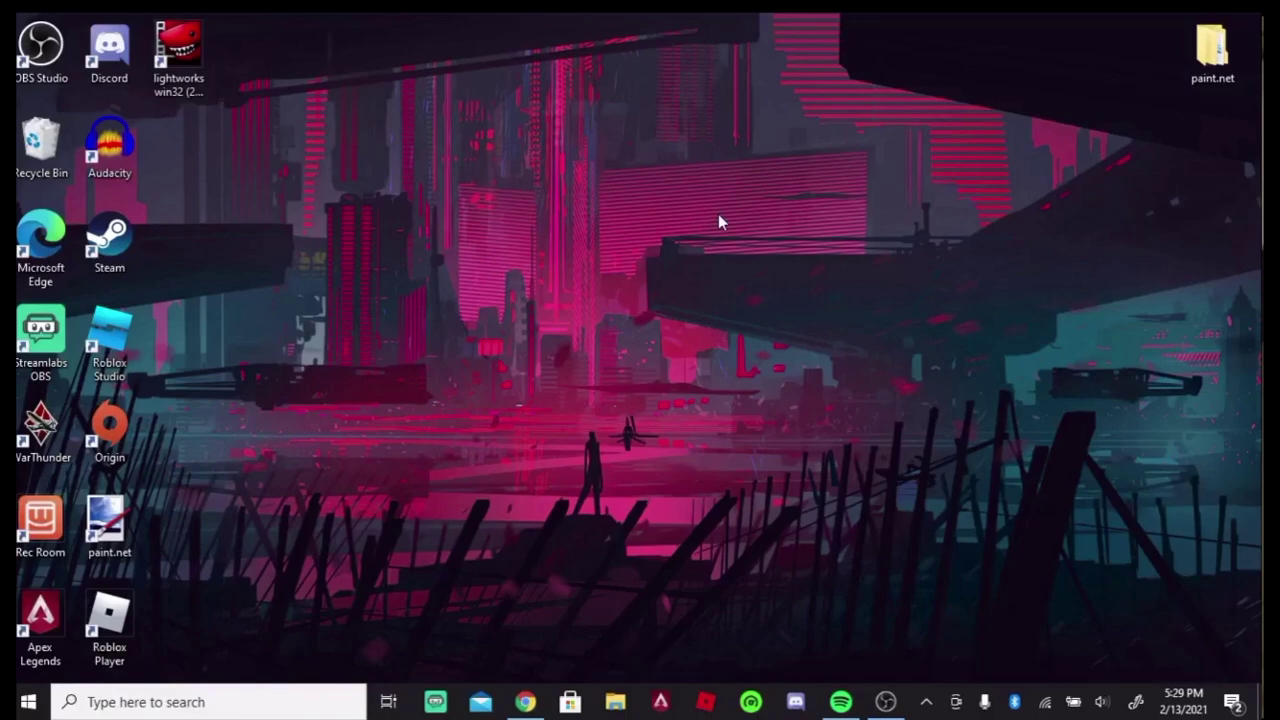
Open the Downloads folder in File Explorer and move its window to a clear area of the desktop.
key("super+e")
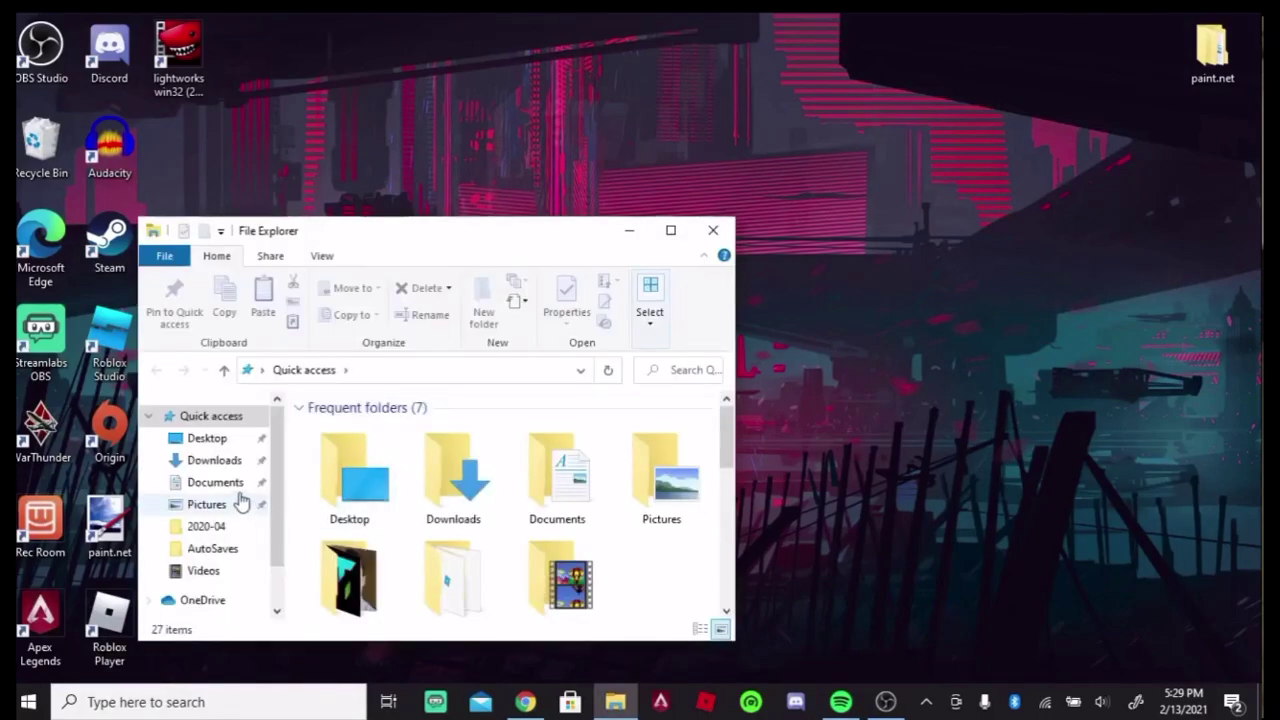
left_click(212, 462)
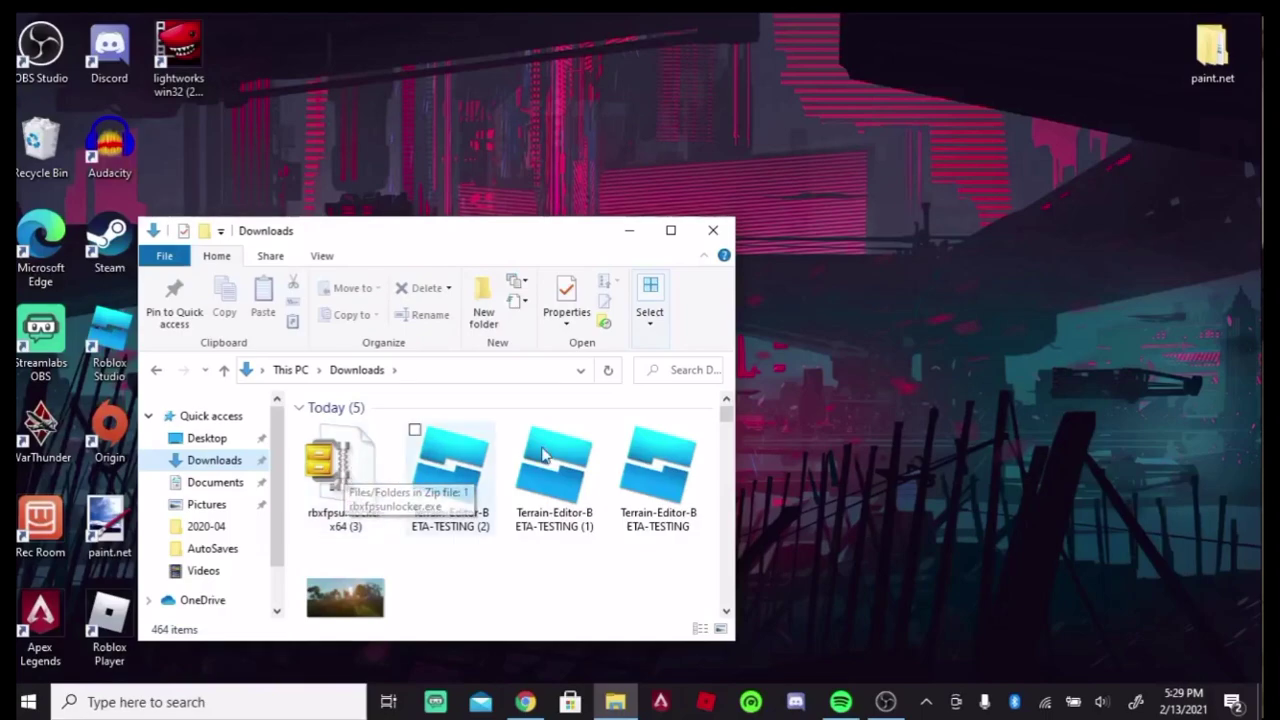
left_click_drag(530, 240, 602, 153)
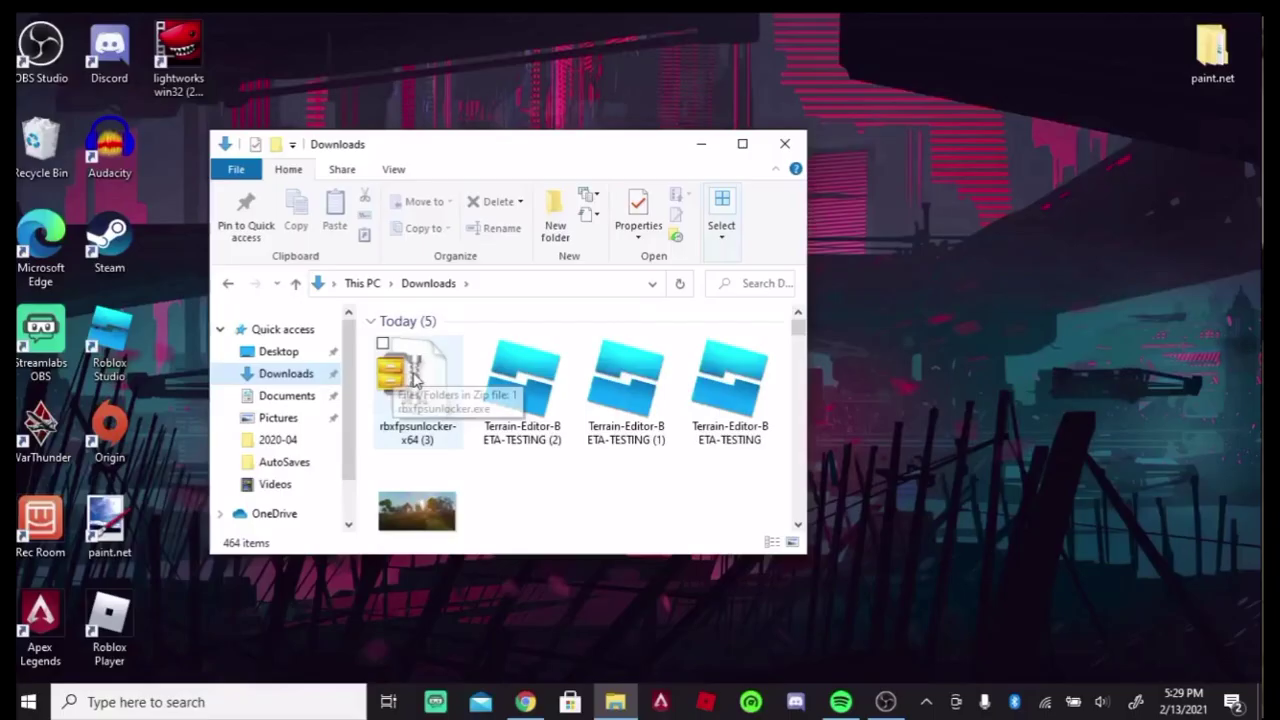
Open the rbxfpsunlocker-x64 (3) archive with Windows Explorer and extract its rbxfpsunlocker application to the suggested folder in Downloads.
right_click(416, 376)
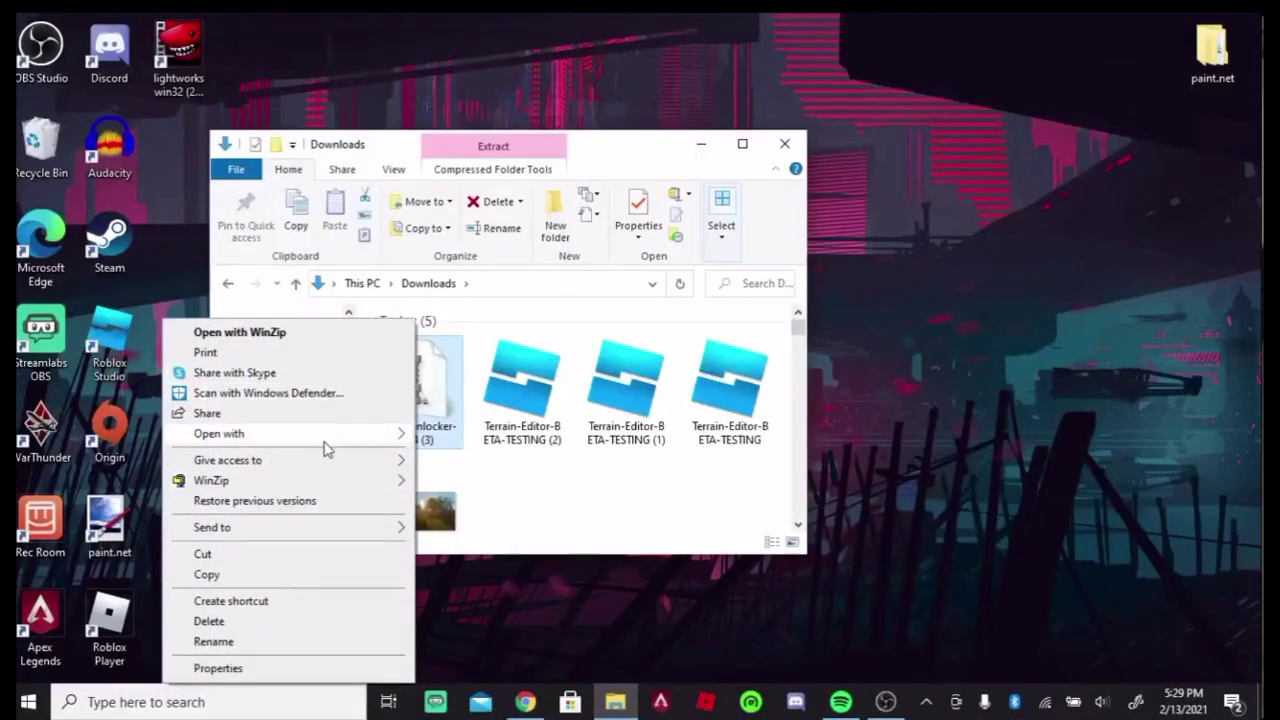
mouse_move(331, 438)
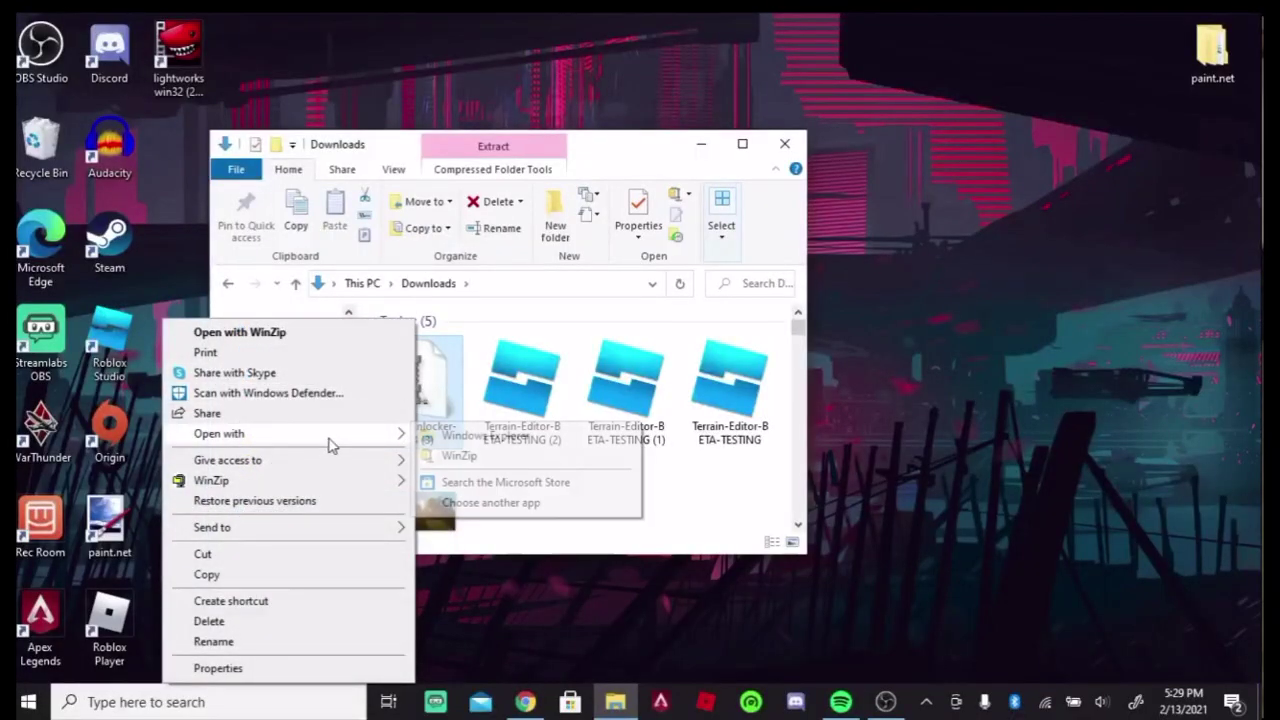
right_click(418, 380)
mouse_move(338, 136)
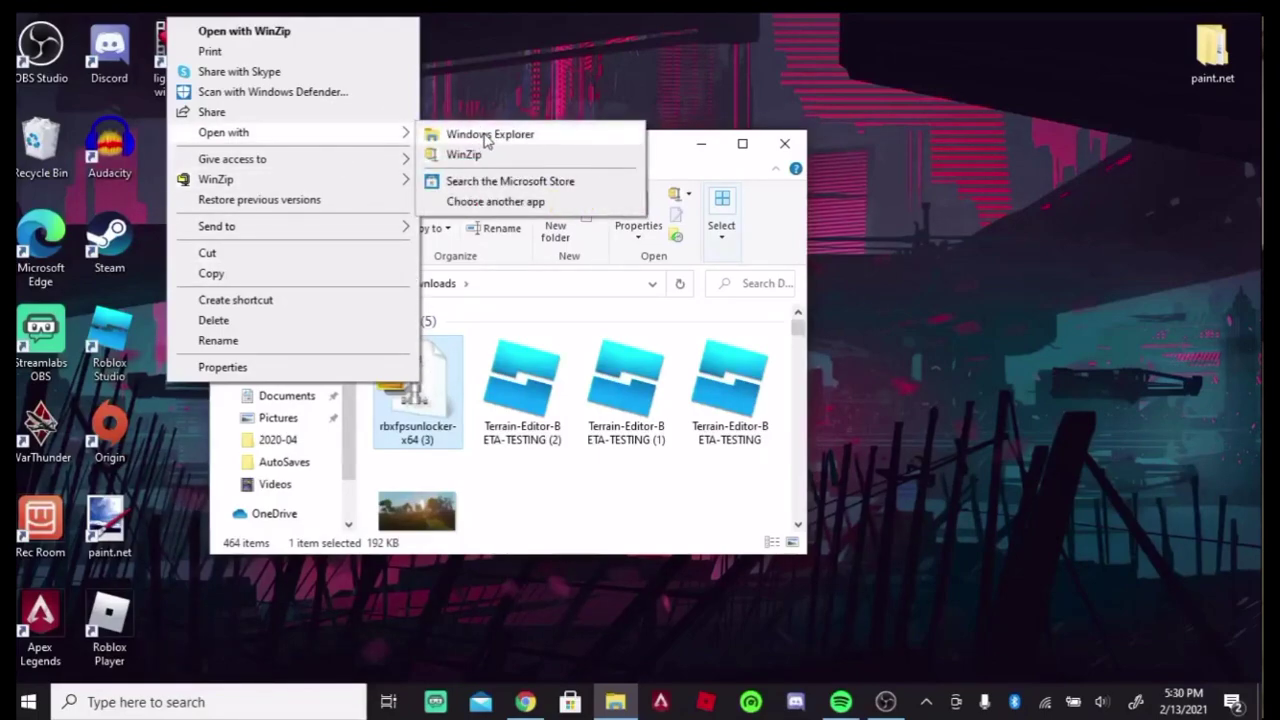
left_click(488, 138)
right_click(346, 340)
left_click(457, 514)
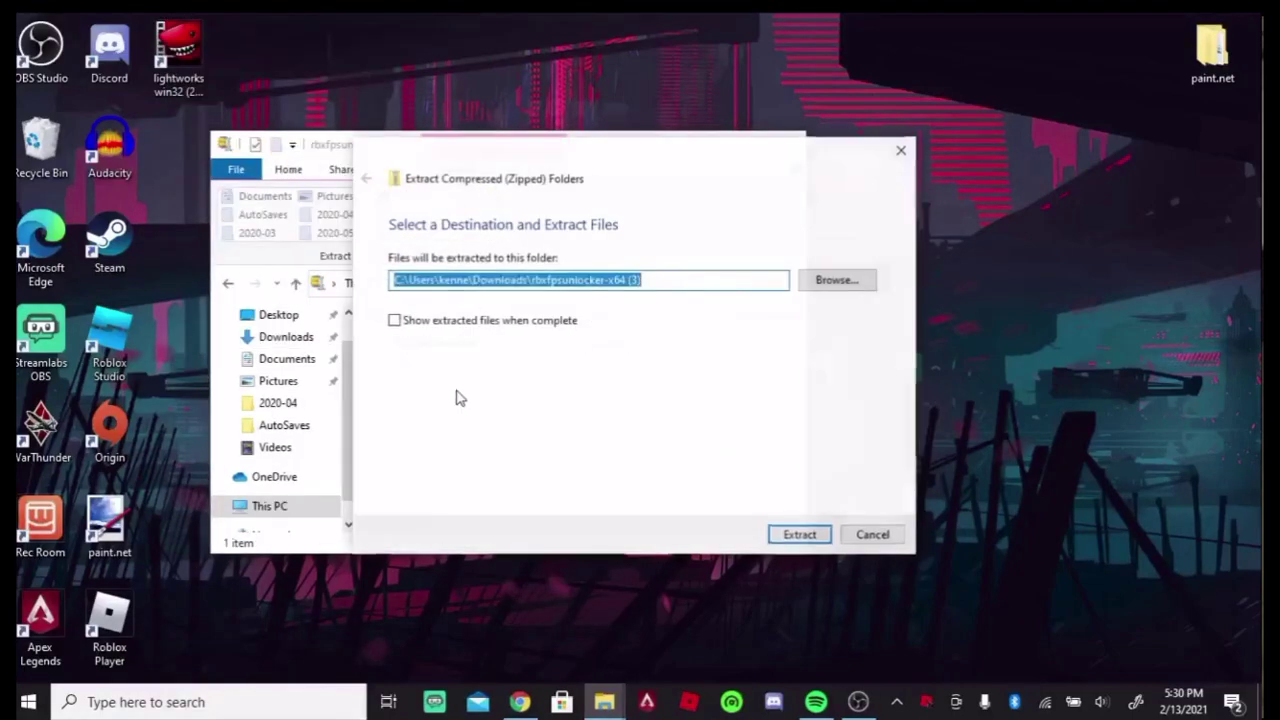
left_click(797, 535)
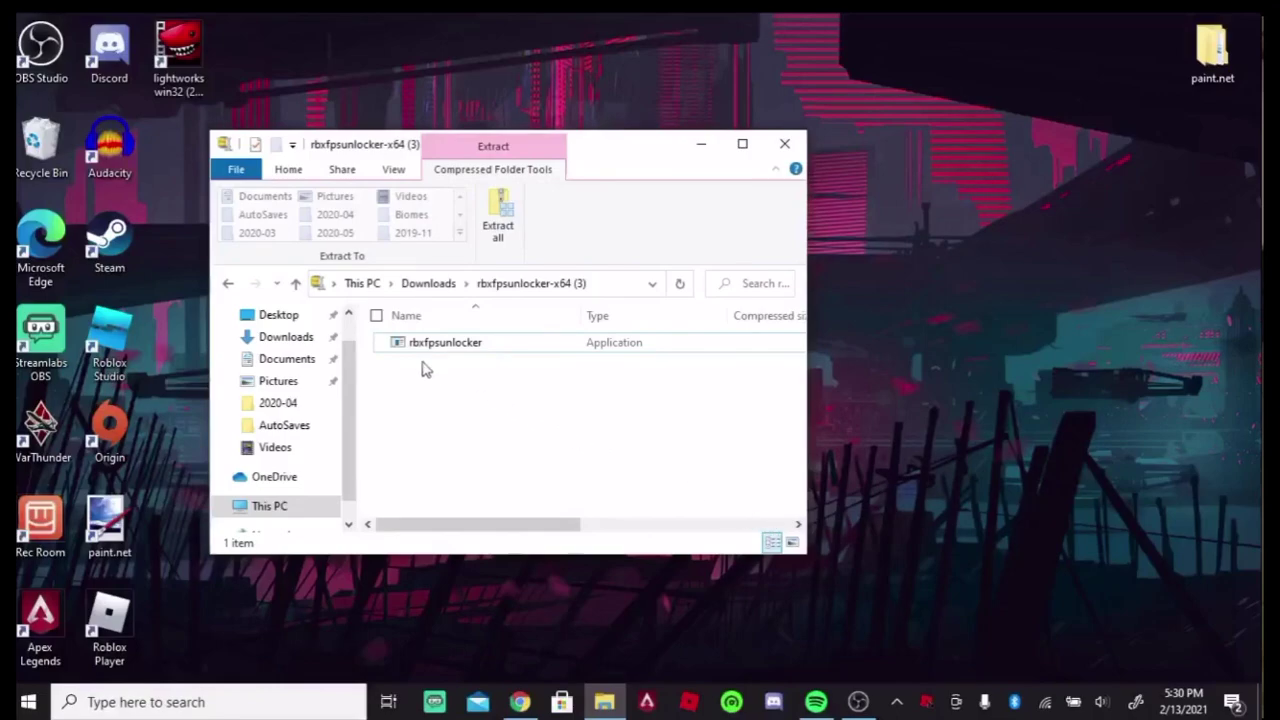
Move the extracted rbxfpsunlocker-x64 (3) folder from Downloads to the desktop, then open it and select the rbxfpsunlocker application.
left_click(285, 338)
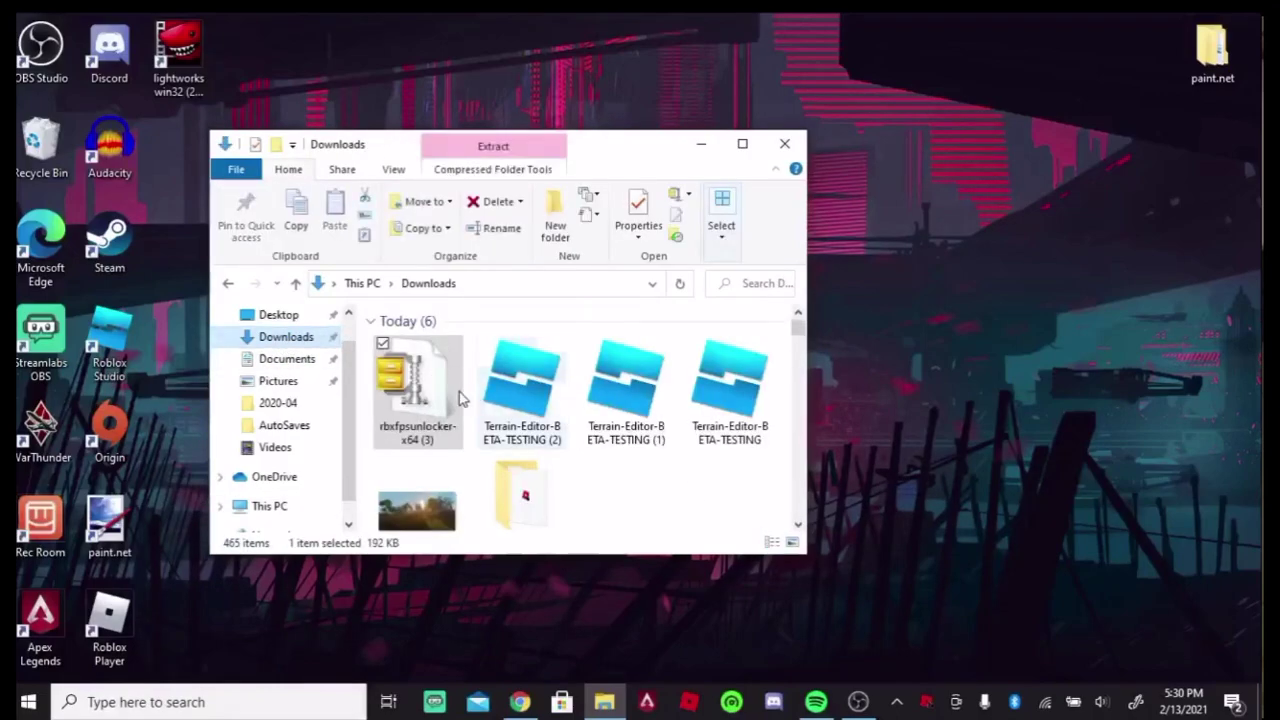
scroll(457, 400, "down", 1)
mouse_move(510, 492)
left_mouse_down()
mouse_move(1085, 255)
mouse_move(890, 330)
mouse_move(533, 500)
left_mouse_up()
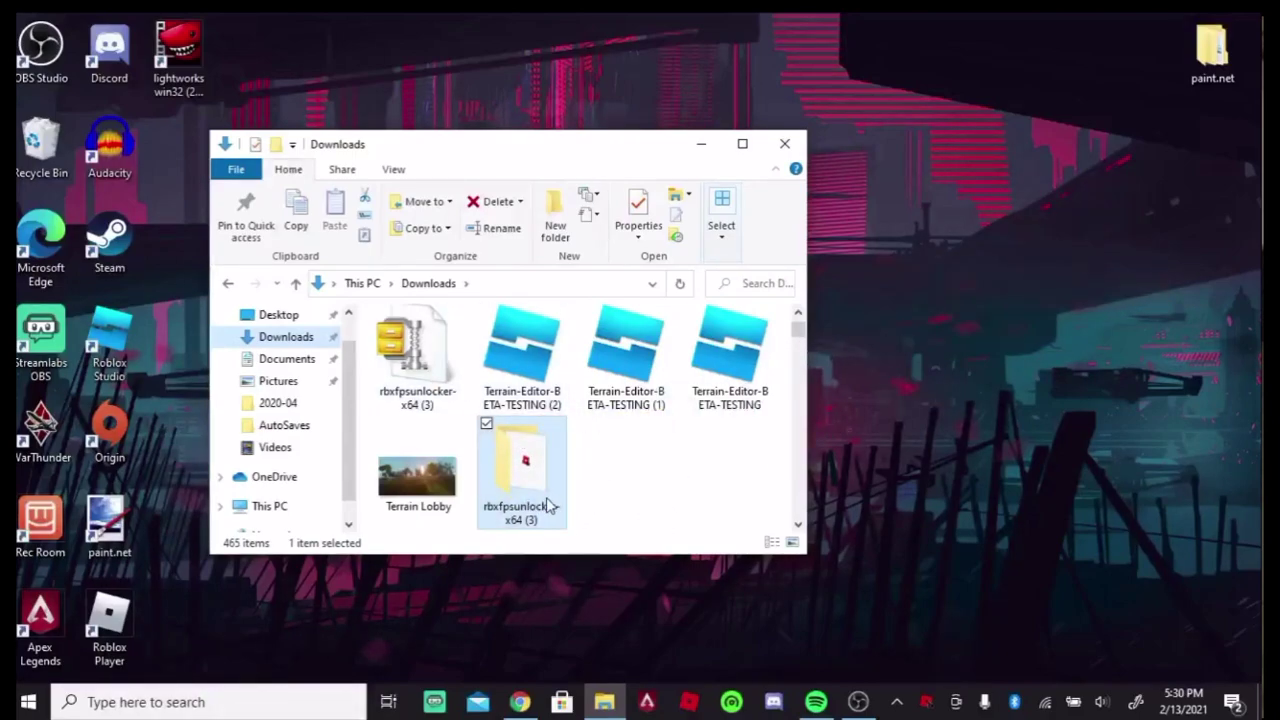
left_click_drag(543, 505, 1040, 318)
left_click(703, 160)
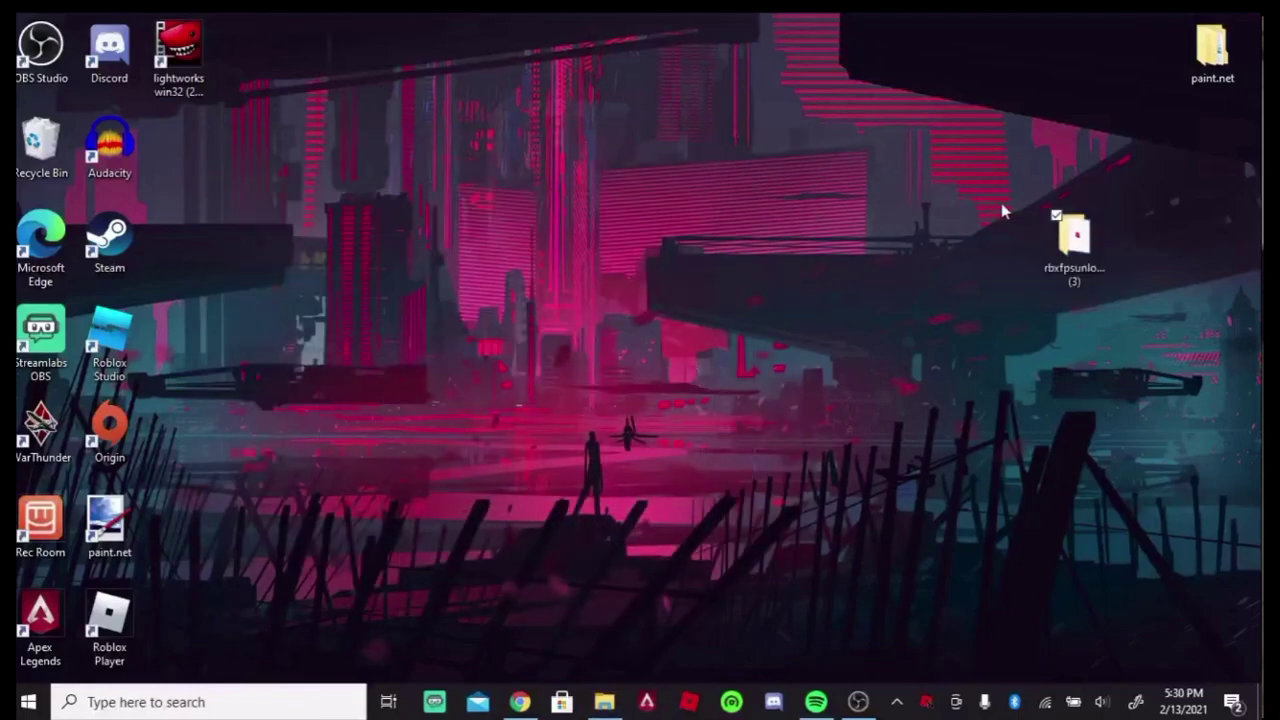
double_click(1083, 240)
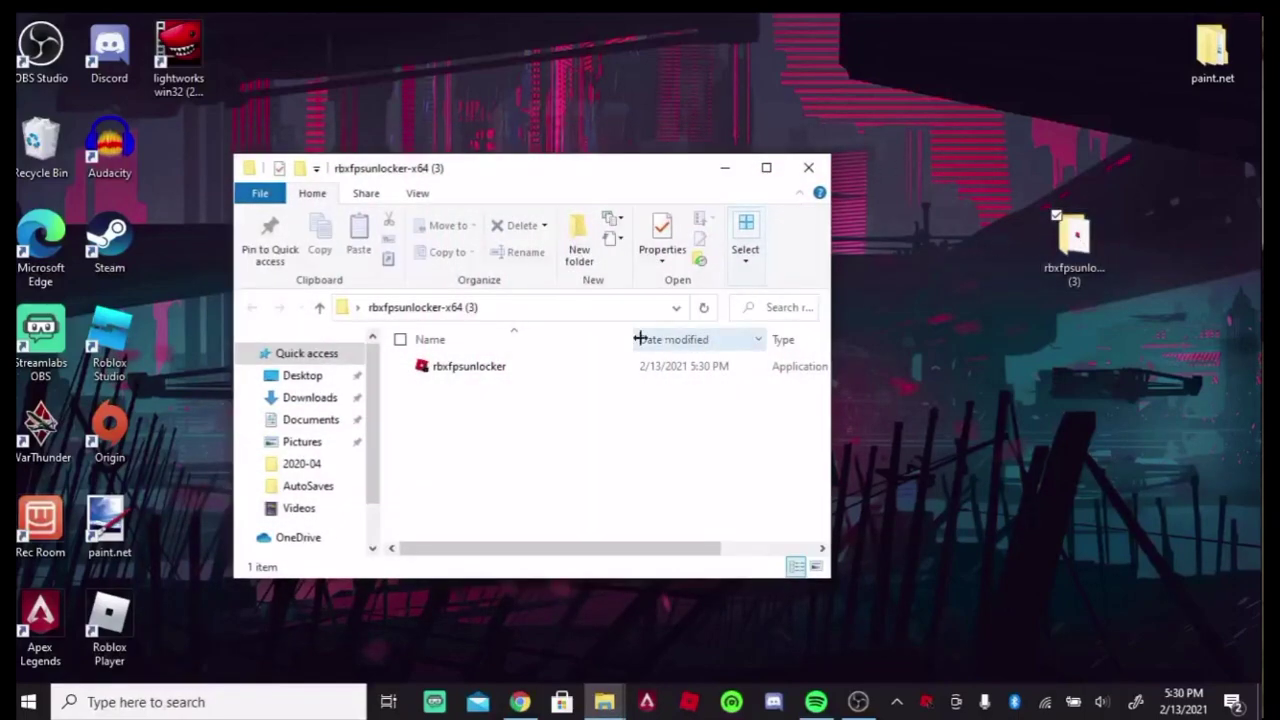
left_click(560, 372)
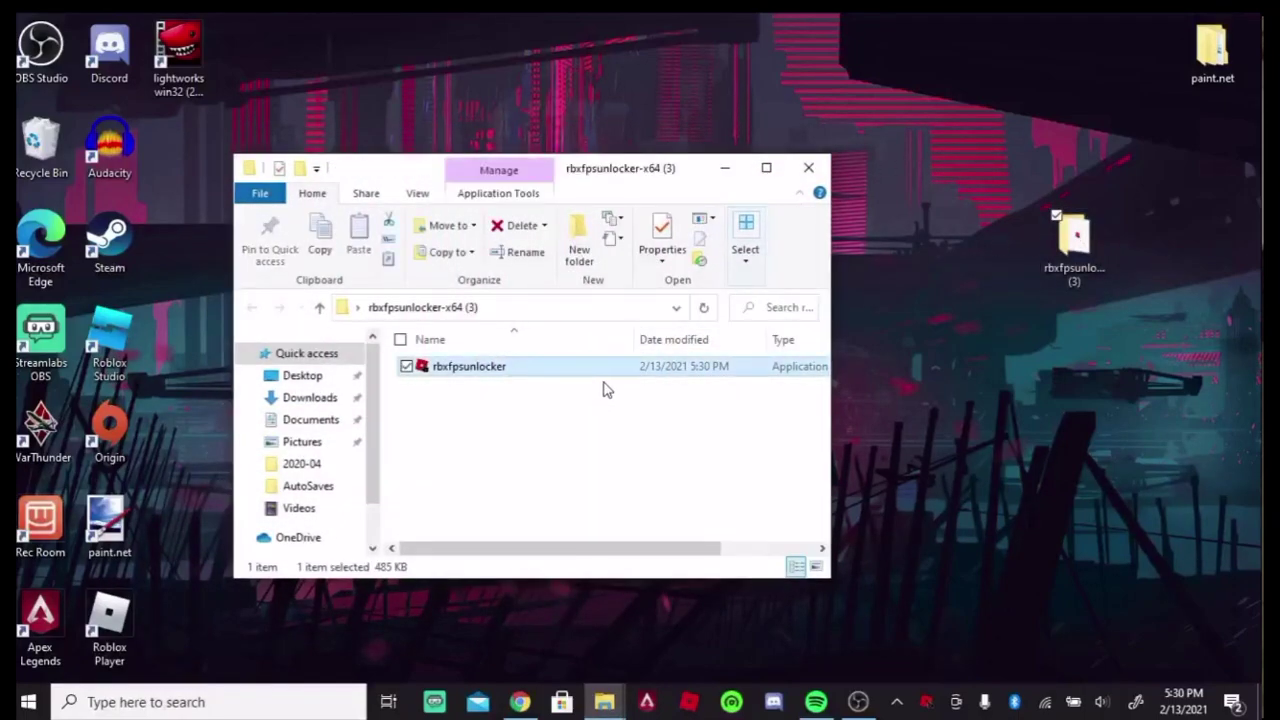
Switch to Chrome and exit the FPS unlocker instance already running in the background.
left_click(519, 702)
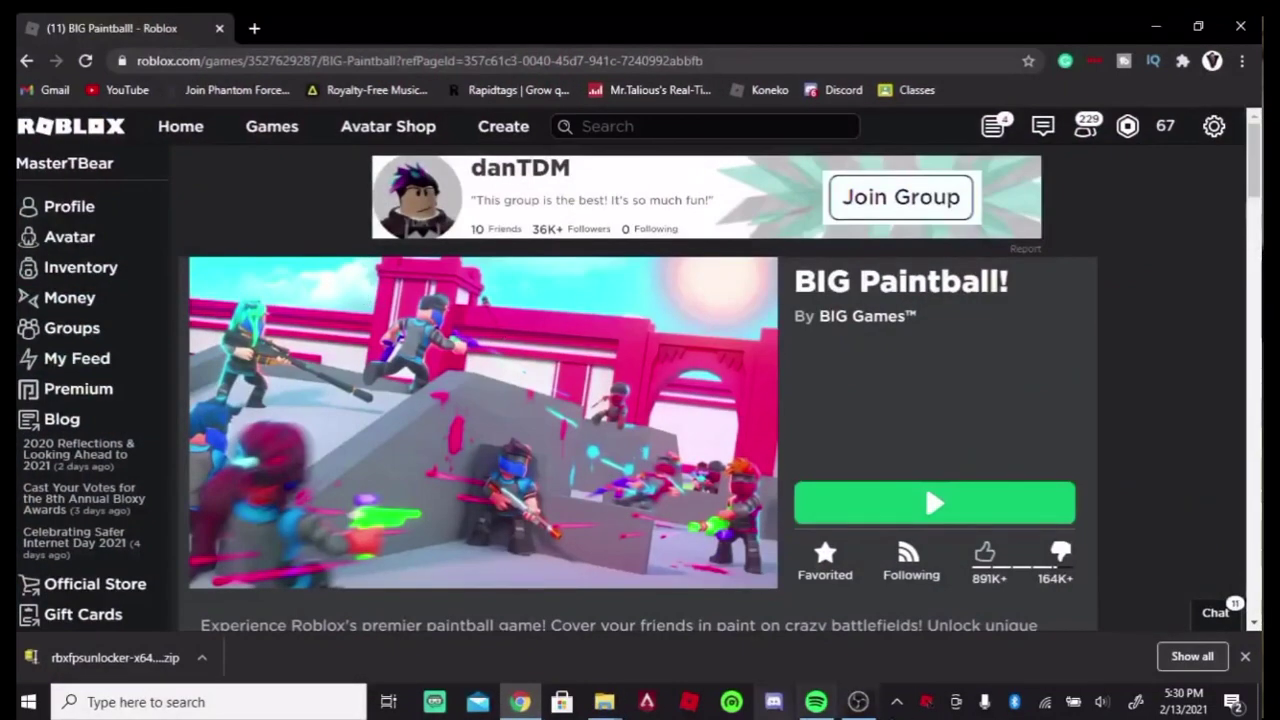
right_click(928, 703)
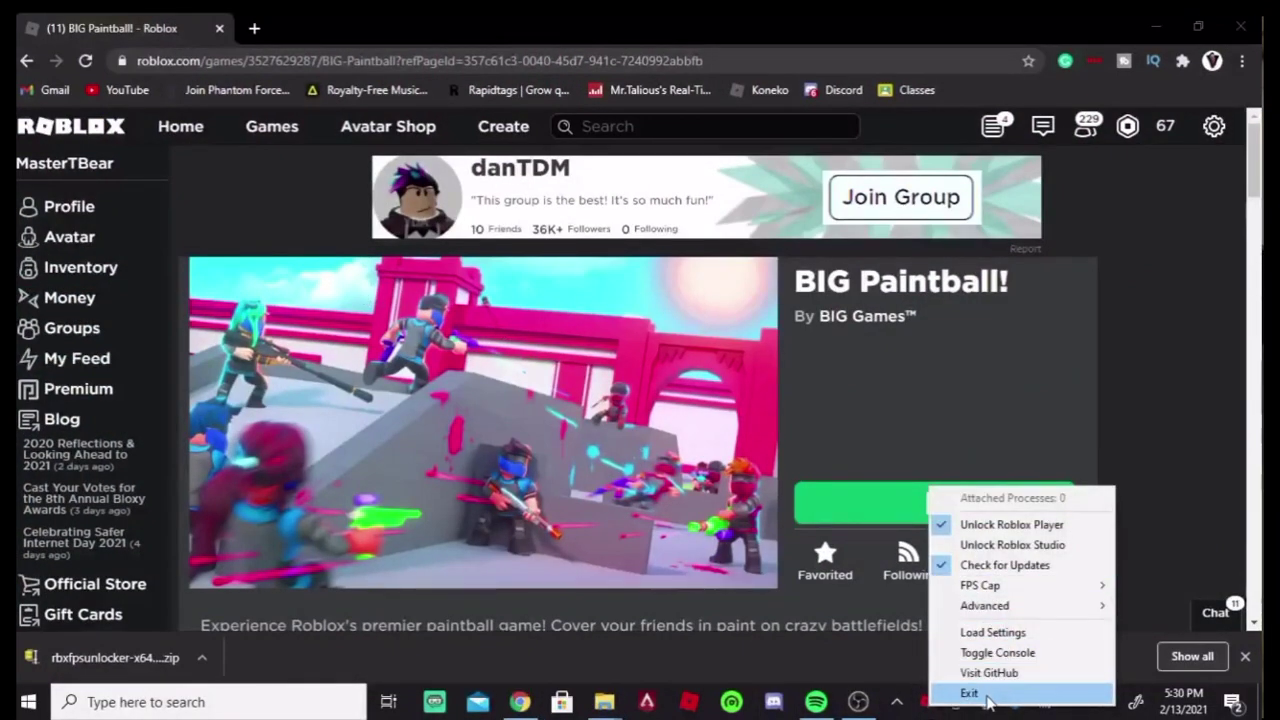
left_click(966, 690)
Launch BIG Paintball! on Roblox and deploy into the match with the FPS statistics displayed.
left_click(862, 495)
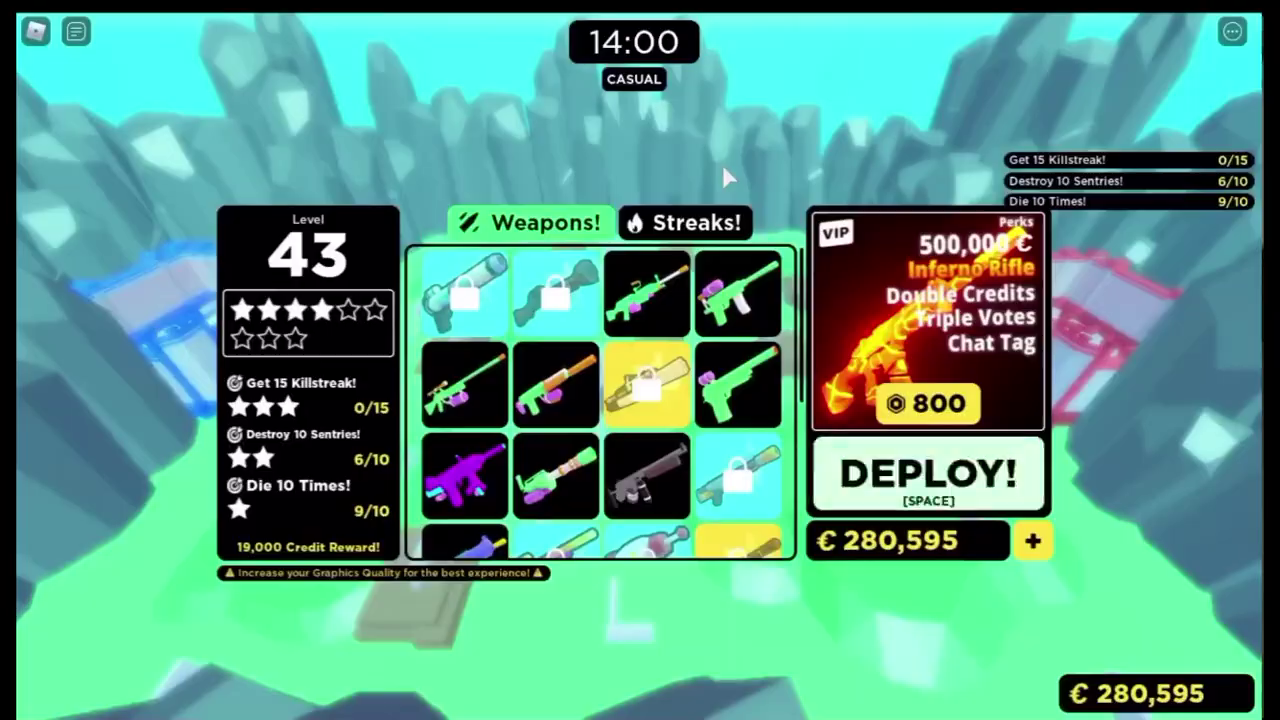
key("space")
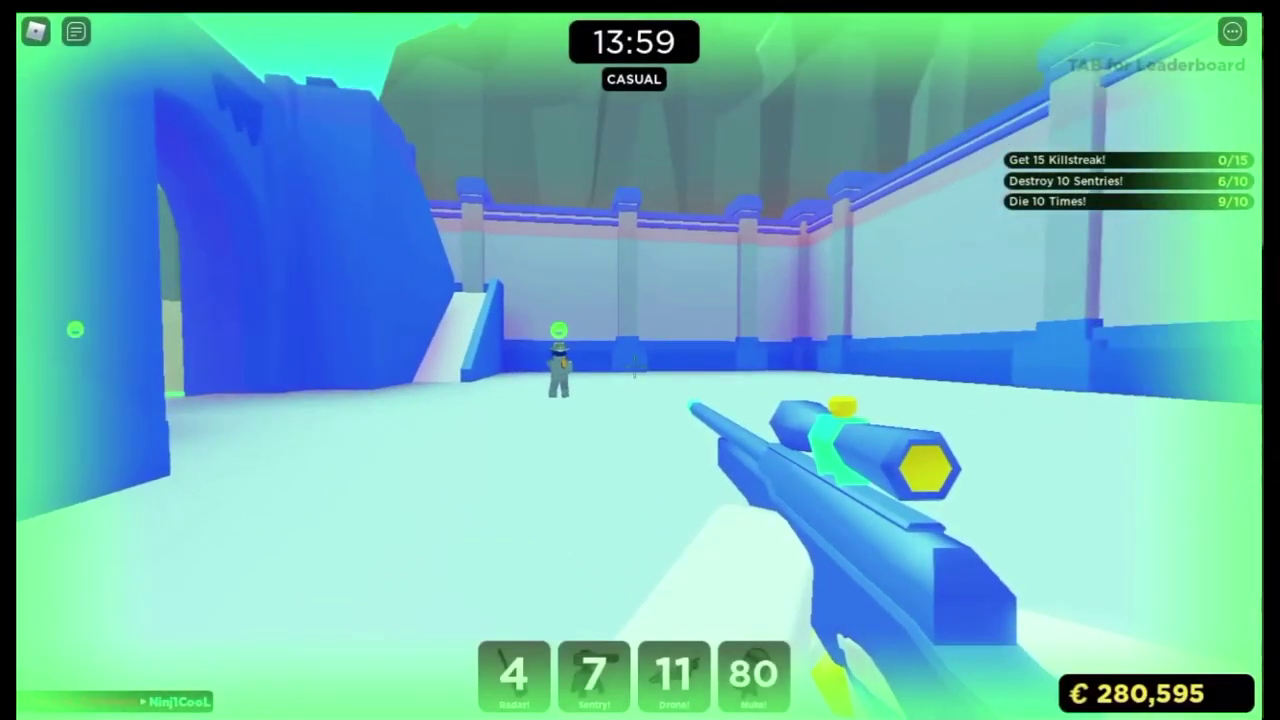
key("shift+F3")
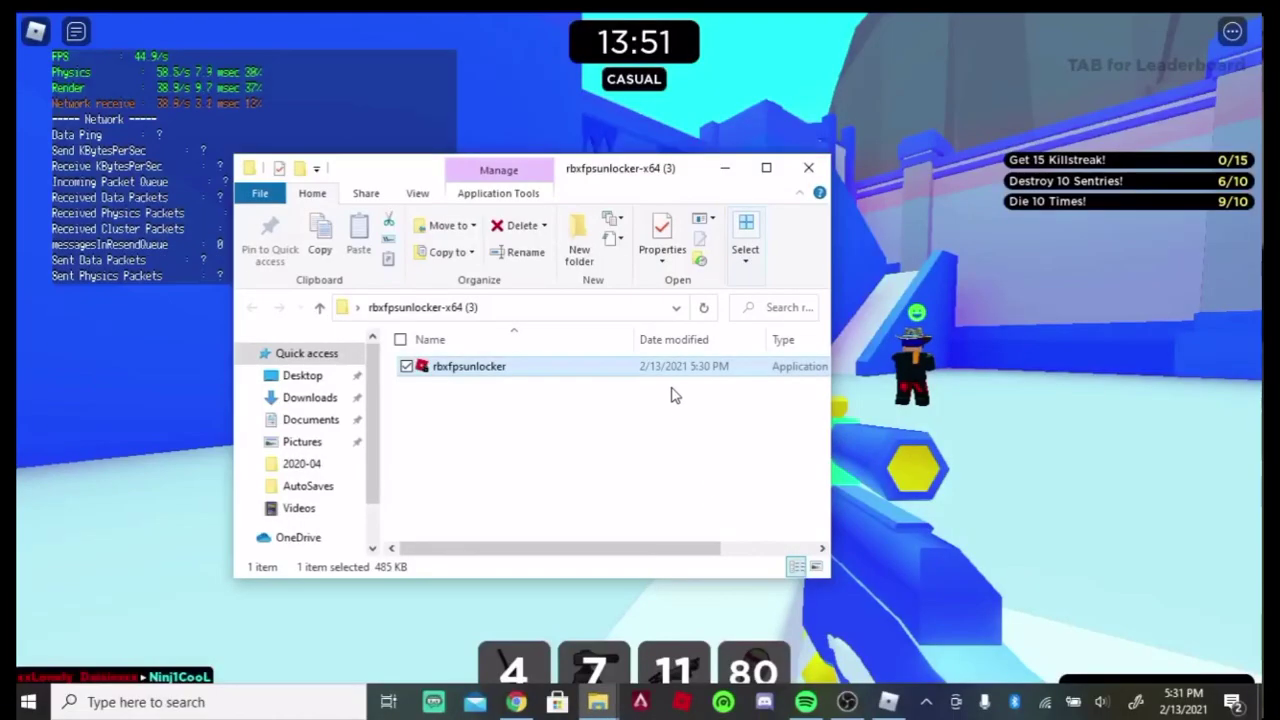
Run the rbxfpsunlocker application from its folder while the Roblox game is open.
left_click_drag(691, 174, 879, 109)
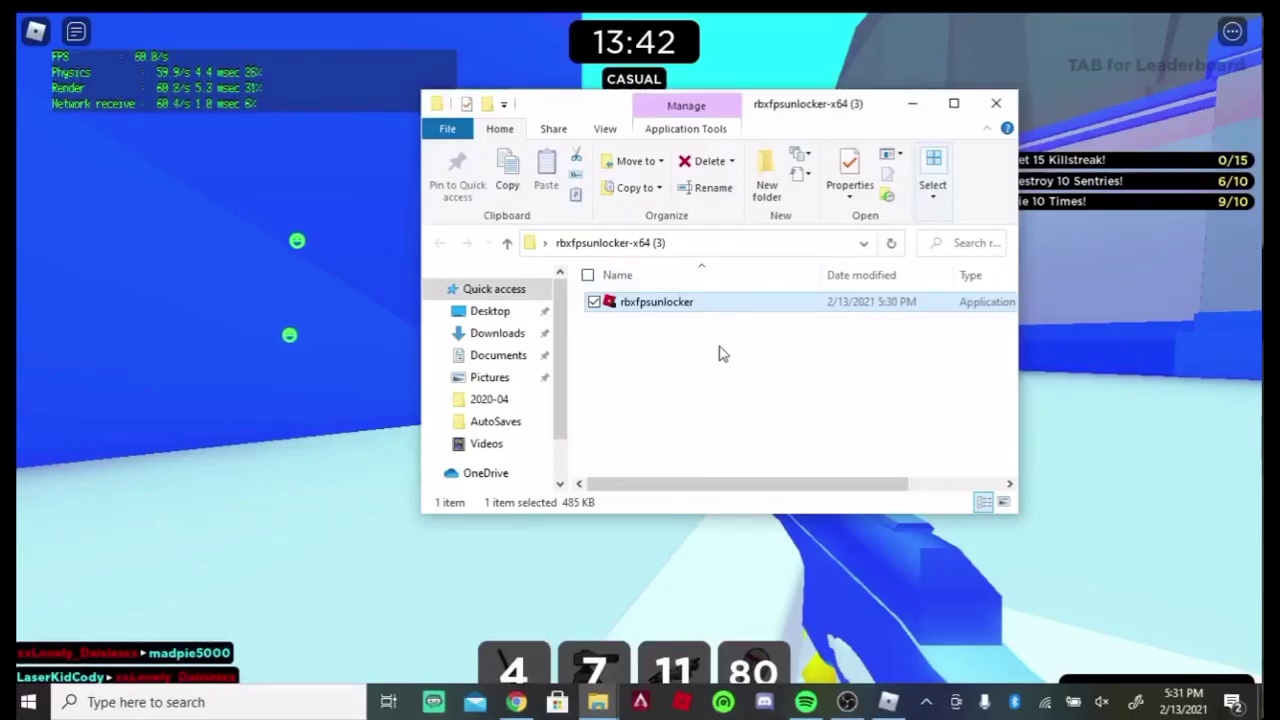
double_click(694, 305)
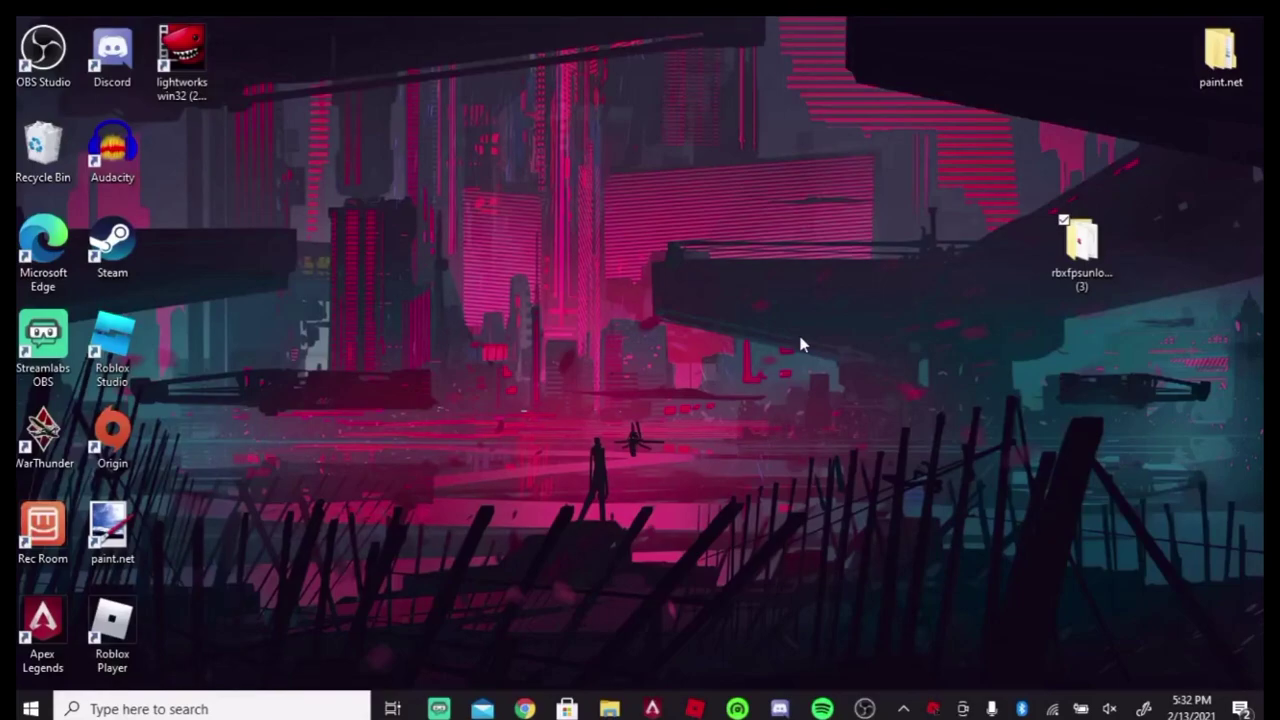
Open the rbxfpsunlocker-x64 (3) folder on the desktop and create a shortcut to the rbxfpsunlocker application inside it.
double_click(1082, 245)
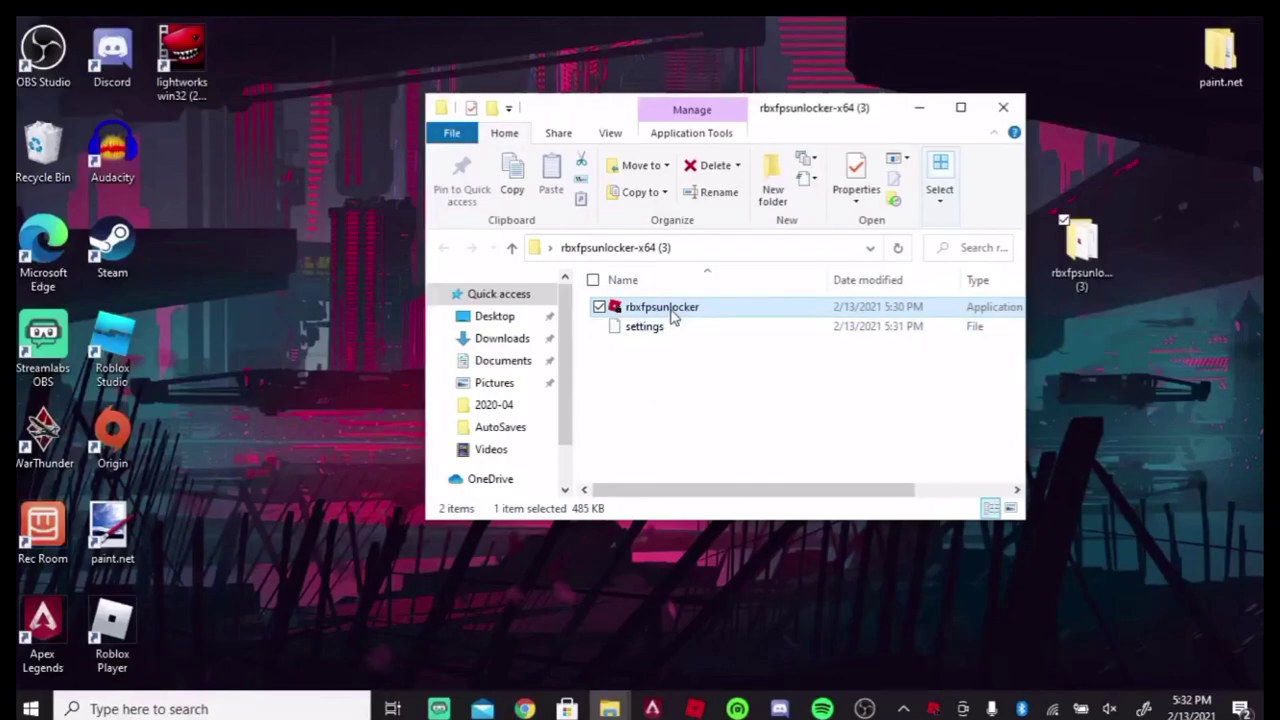
right_click(670, 314)
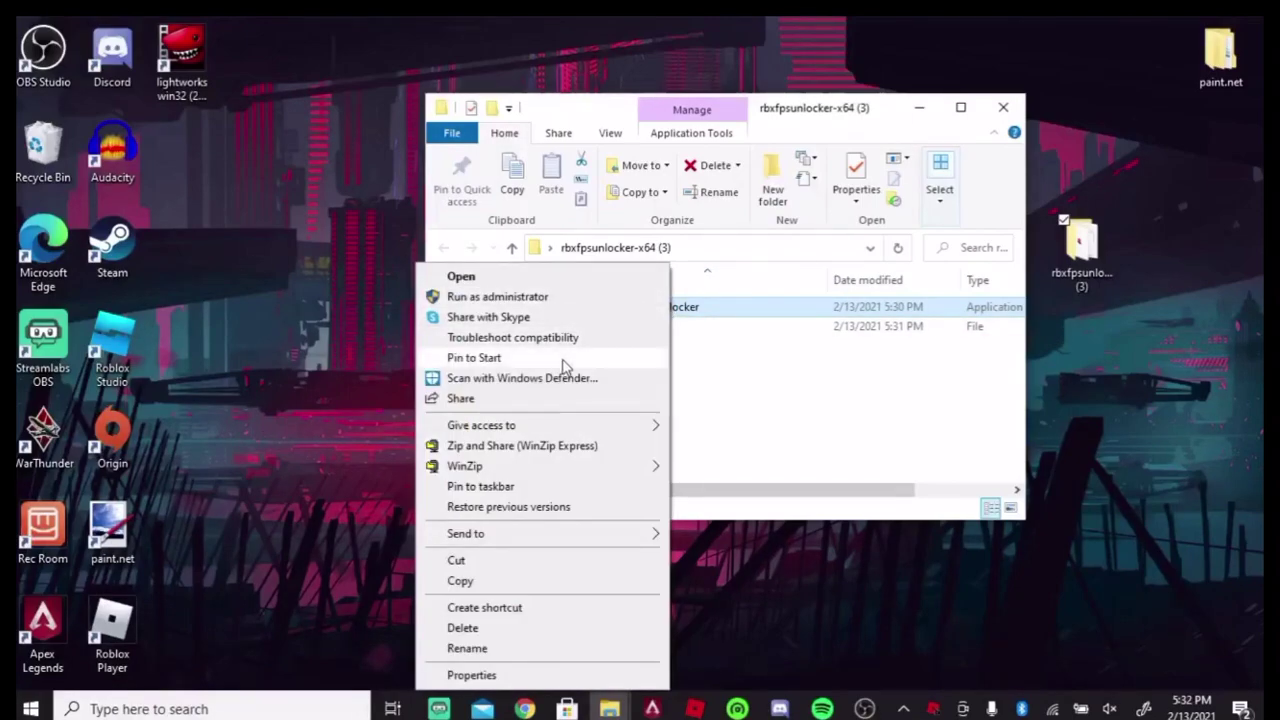
left_click(484, 607)
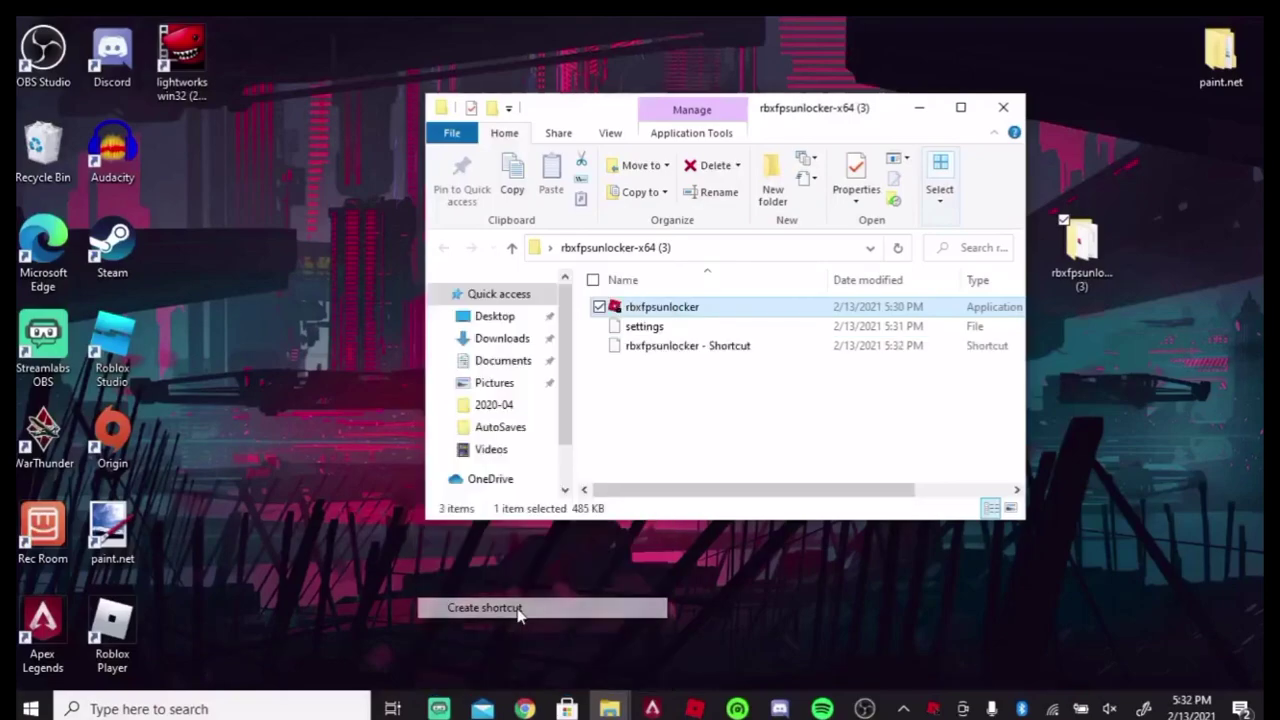
left_click(688, 312)
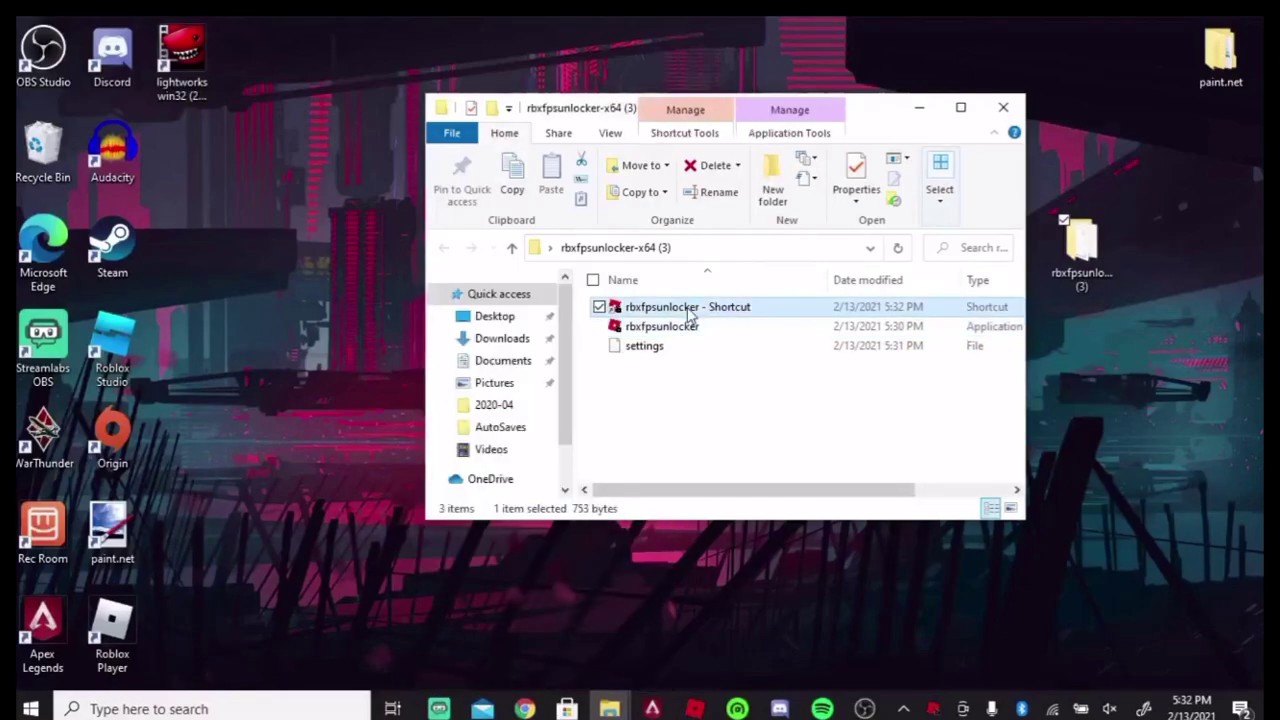
left_click_drag(667, 308, 716, 306)
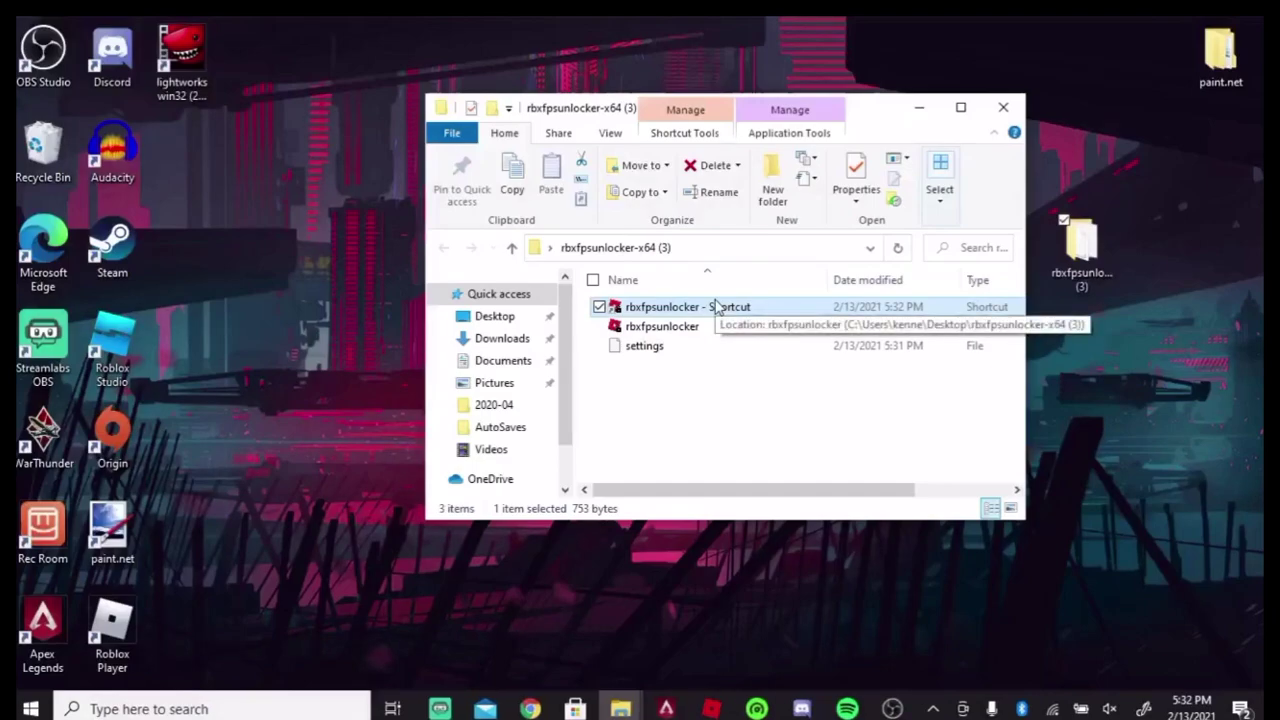
Open the Windows Startup folder by running shell:startup from the Run dialog.
left_click(229, 695)
type("Run")
left_click(574, 232)
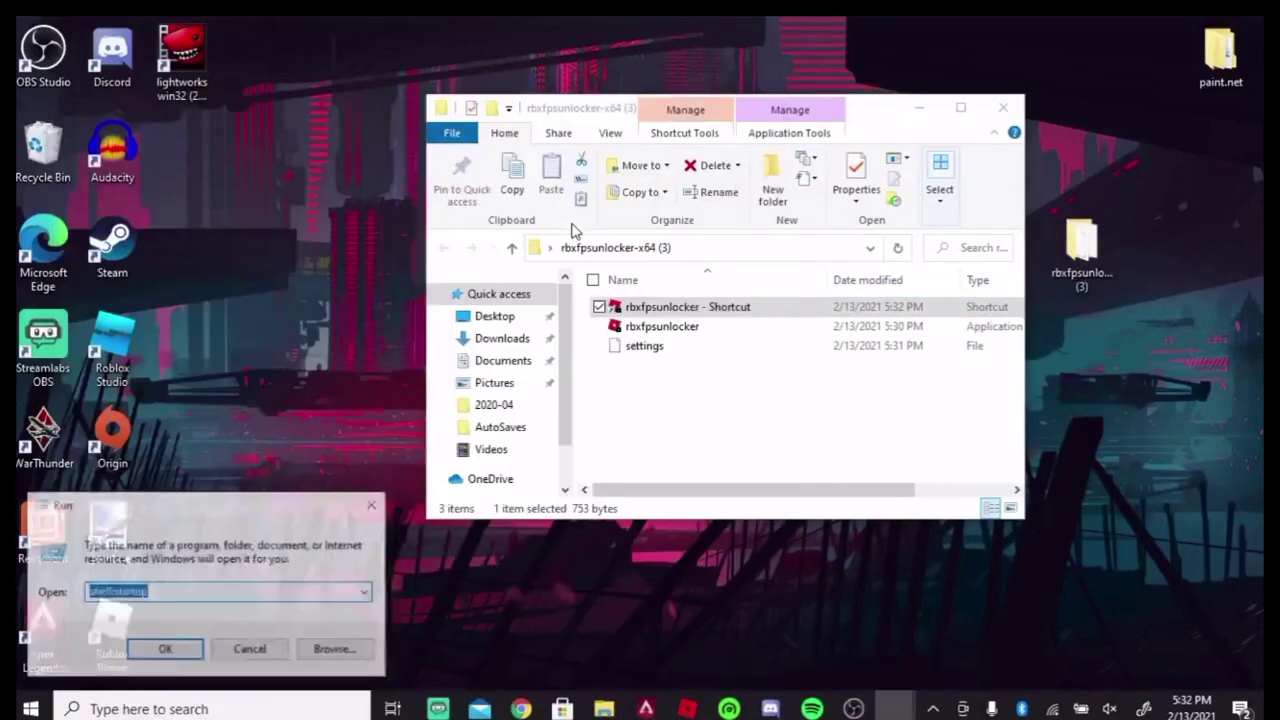
left_click_drag(253, 510, 485, 302)
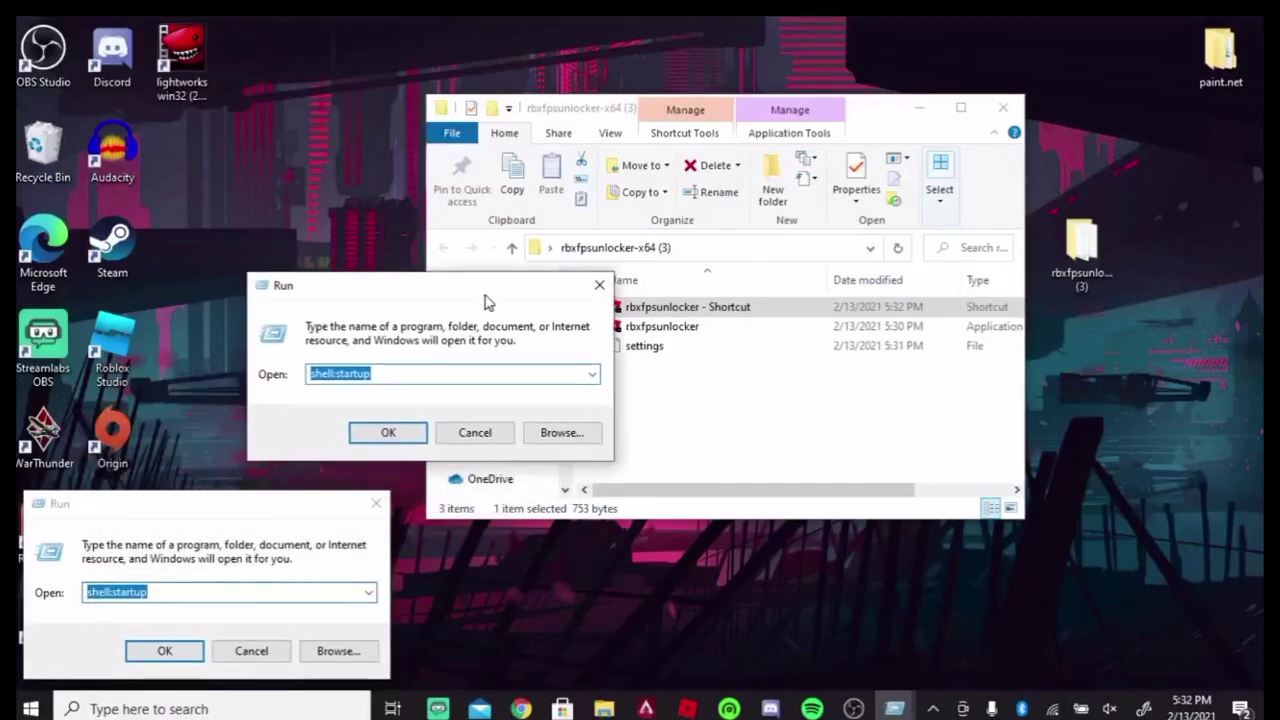
left_click(599, 285)
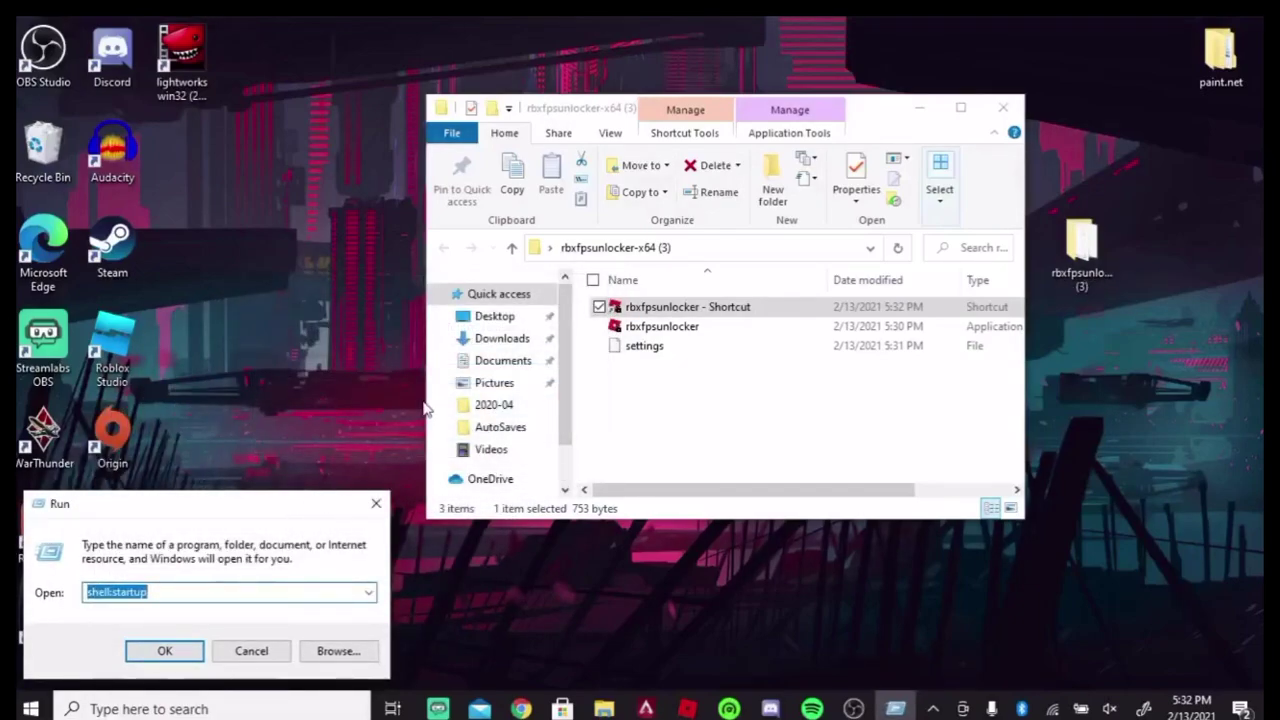
left_click_drag(309, 530, 537, 368)
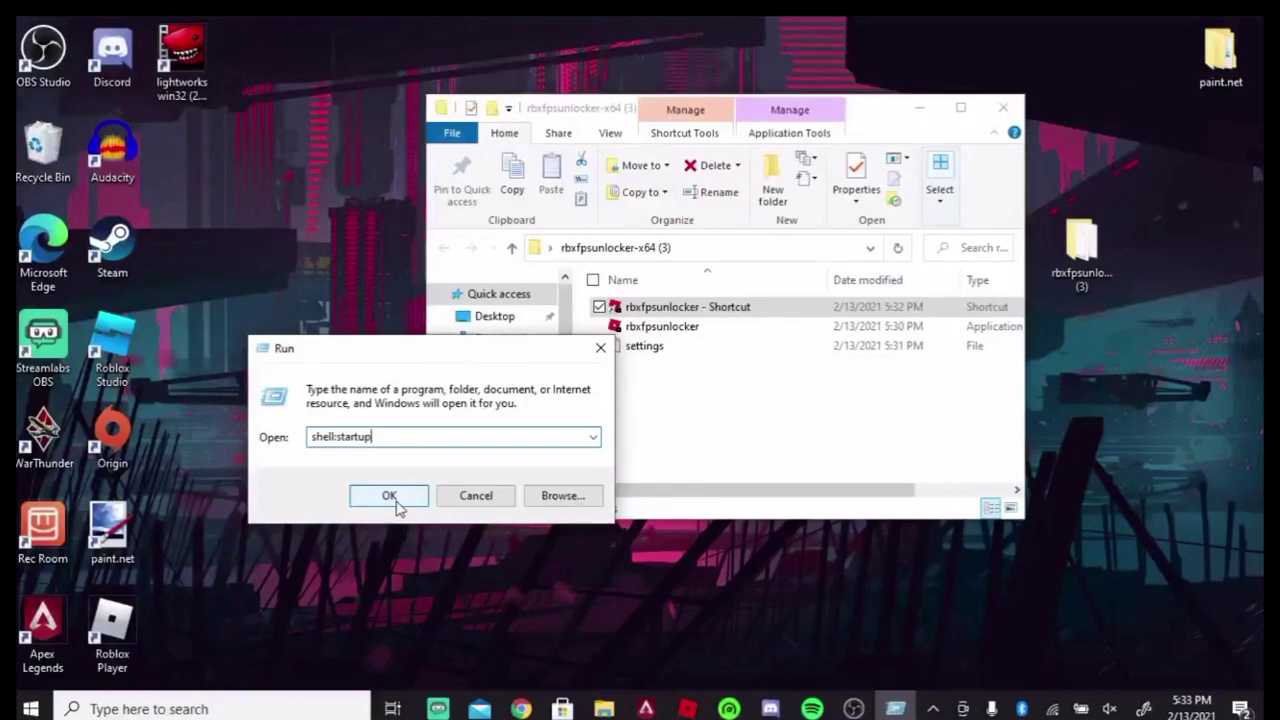
left_click(389, 496)
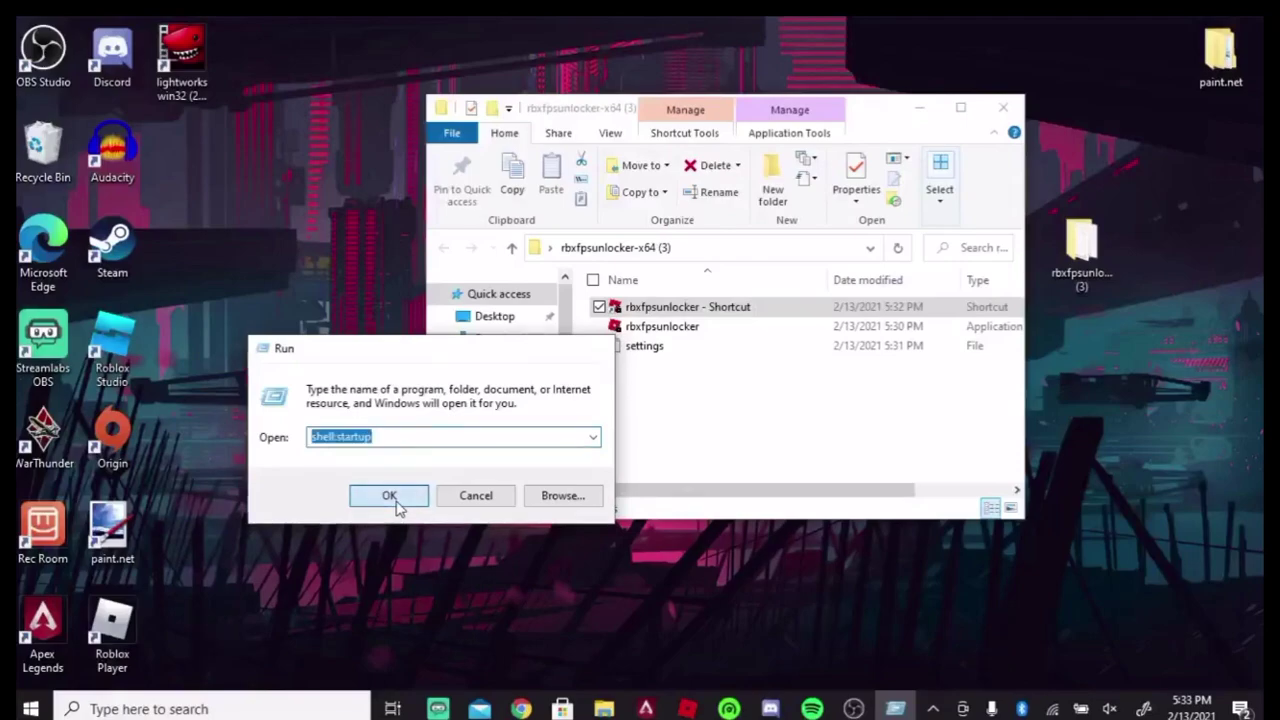
Move the rbxfpsunlocker shortcut into the Startup folder, replacing the existing file there, and close both folder windows.
left_click_drag(756, 142, 951, 246)
left_click(850, 110)
left_click_drag(840, 130, 542, 103)
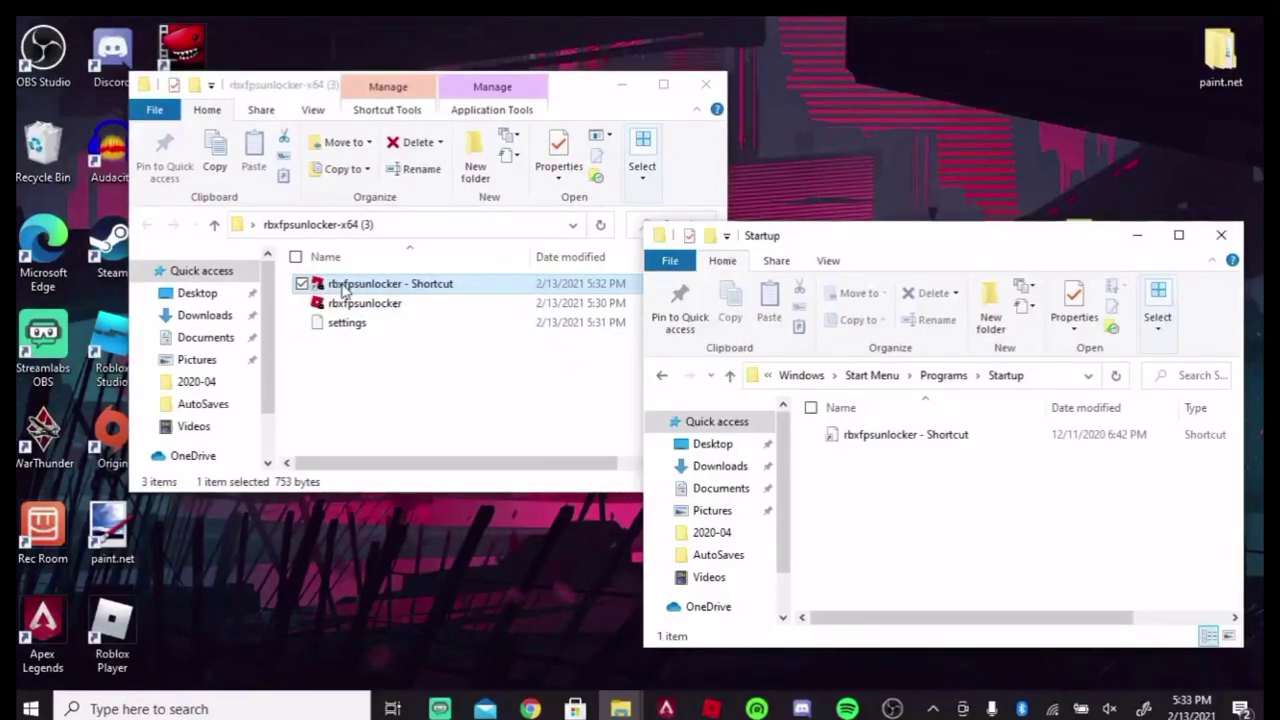
left_click_drag(337, 286, 903, 529)
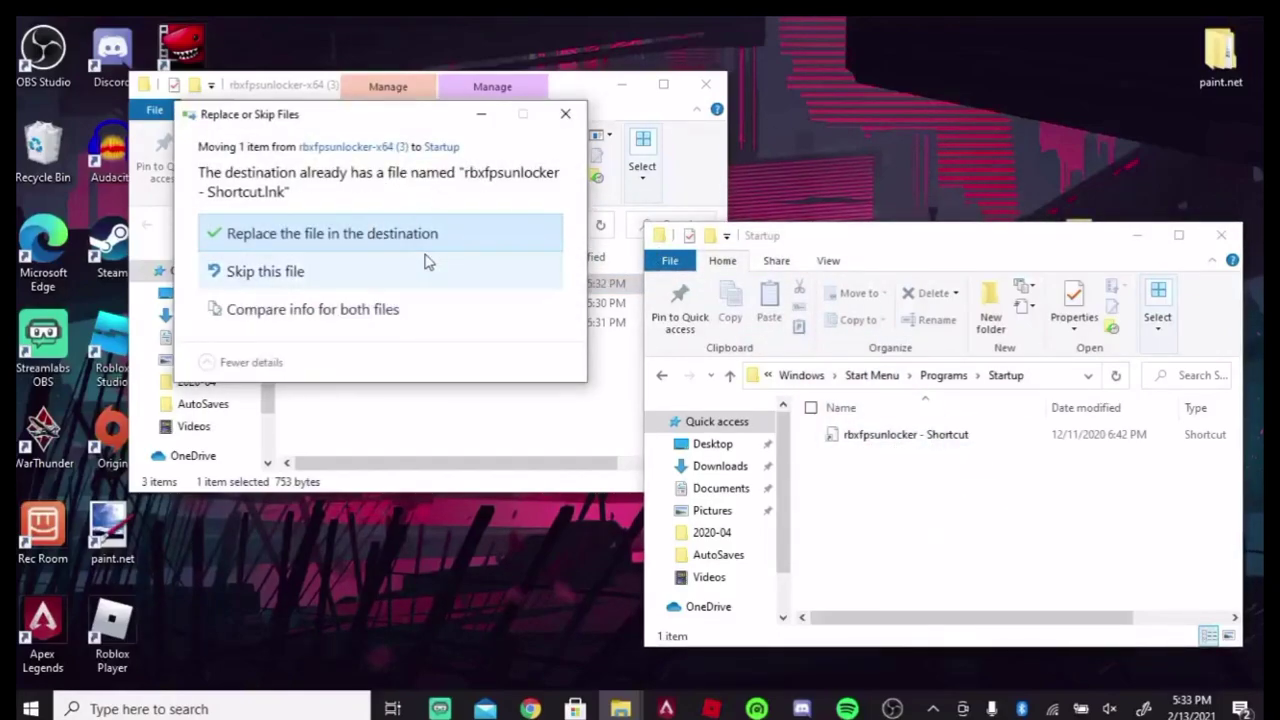
left_click(353, 237)
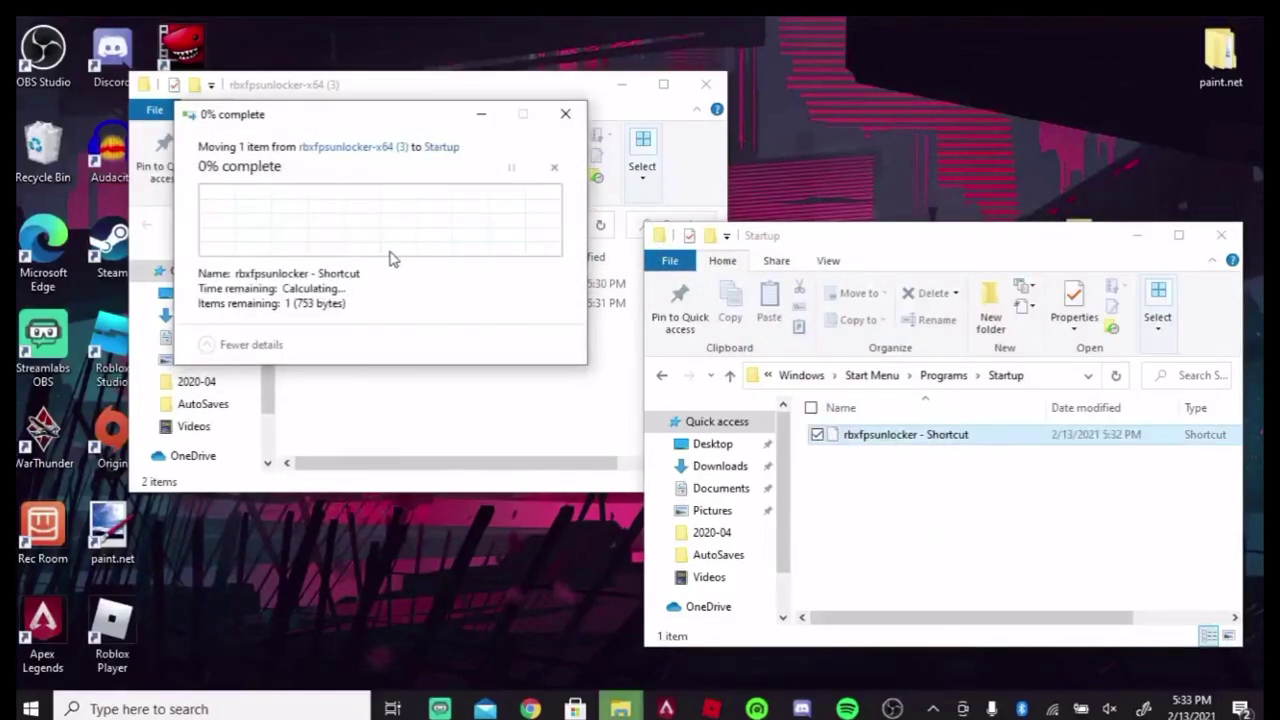
left_click(706, 84)
left_click(1221, 234)
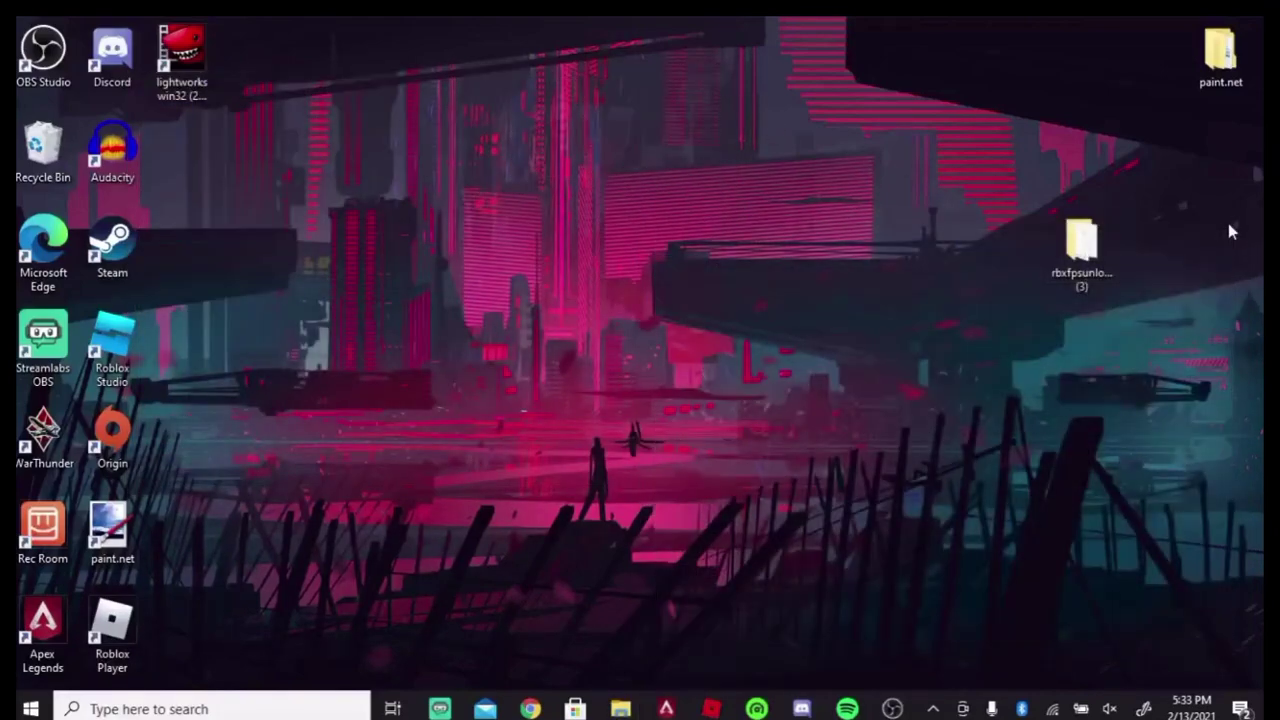